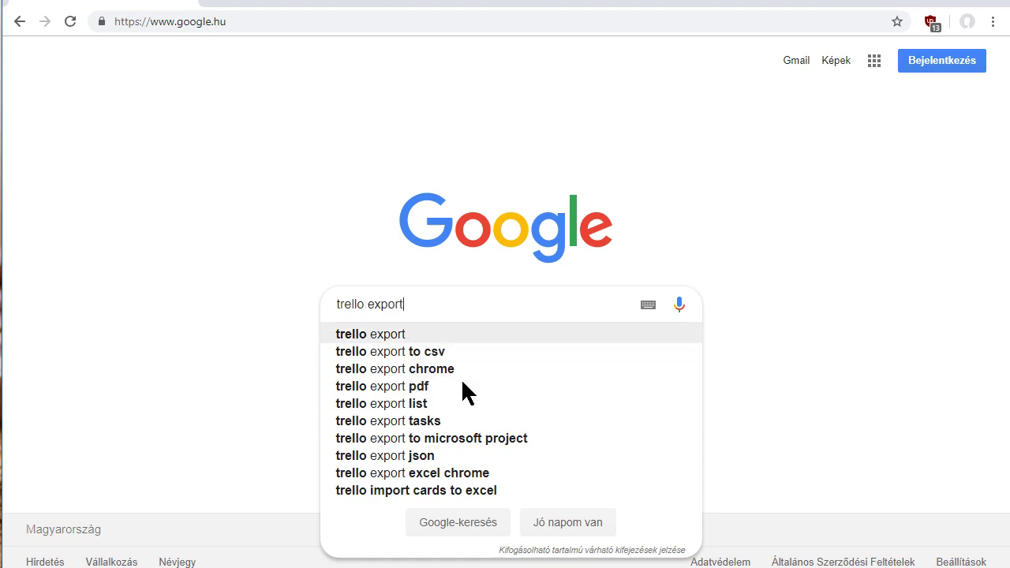
- Search Google for "trello export" and open the TrelloExport board from the results
key(Return)
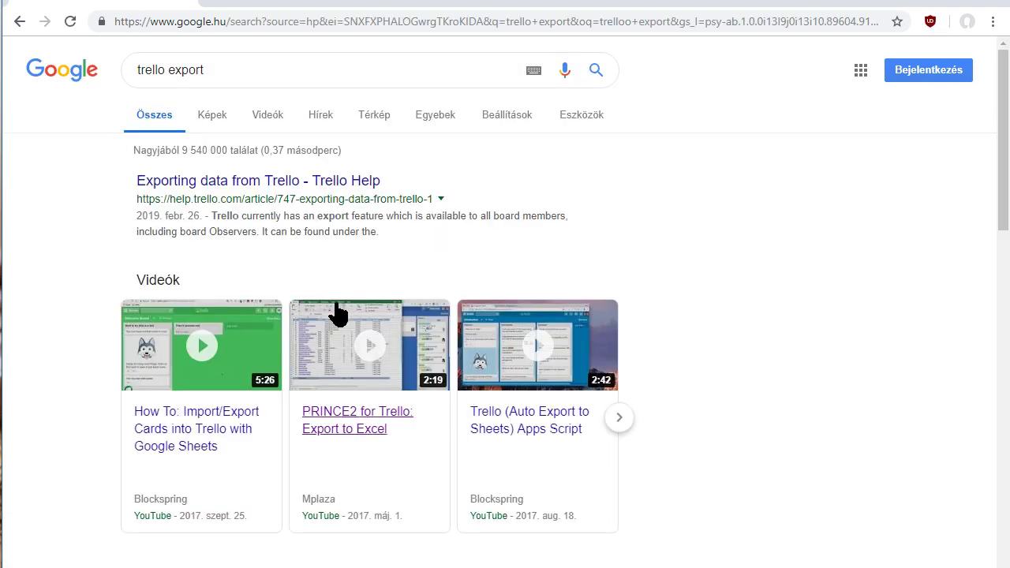
scroll(271, 288, down, 4)
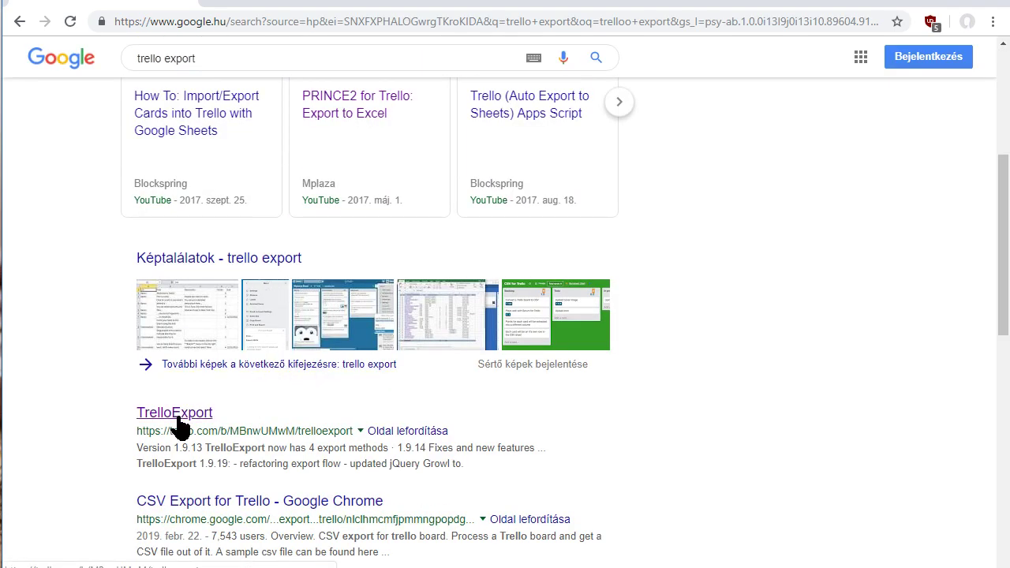
scroll(179, 426, up, 3)
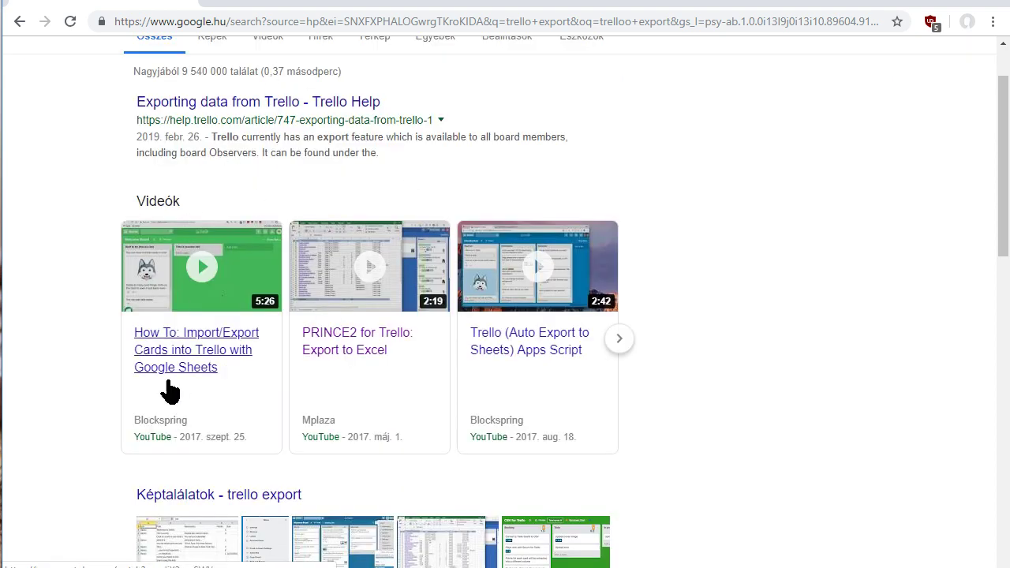
scroll(169, 387, down, 3)
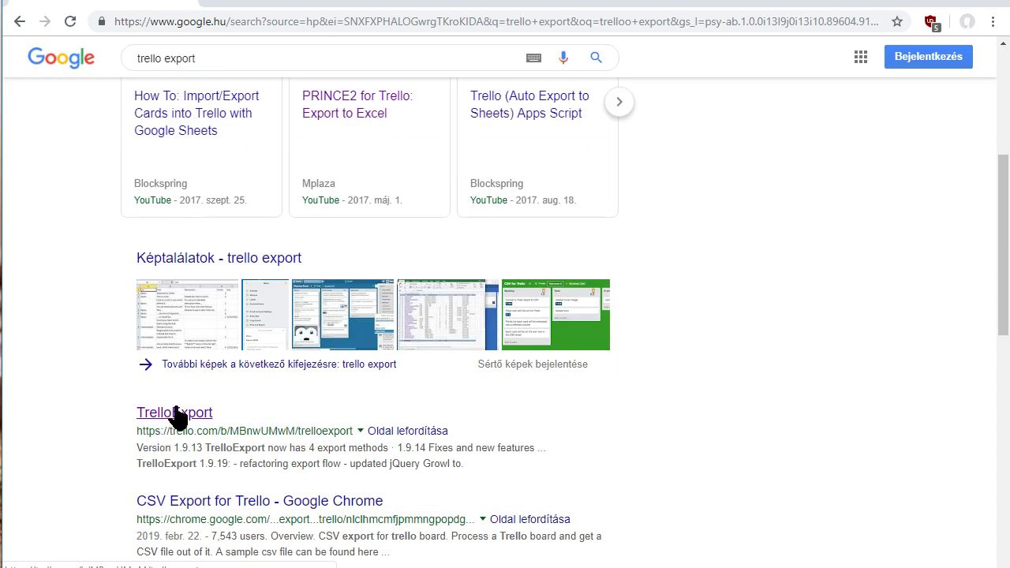
click(175, 412)
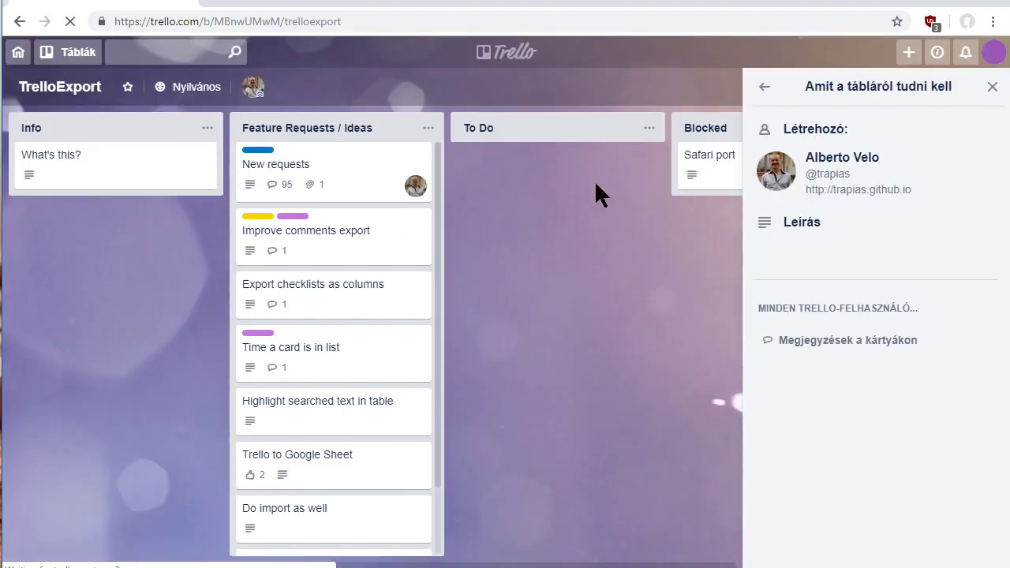
- Follow the Chrome Web Store link in the board's "What's this?" card and add the TrelloExport extension to Chrome
click(991, 88)
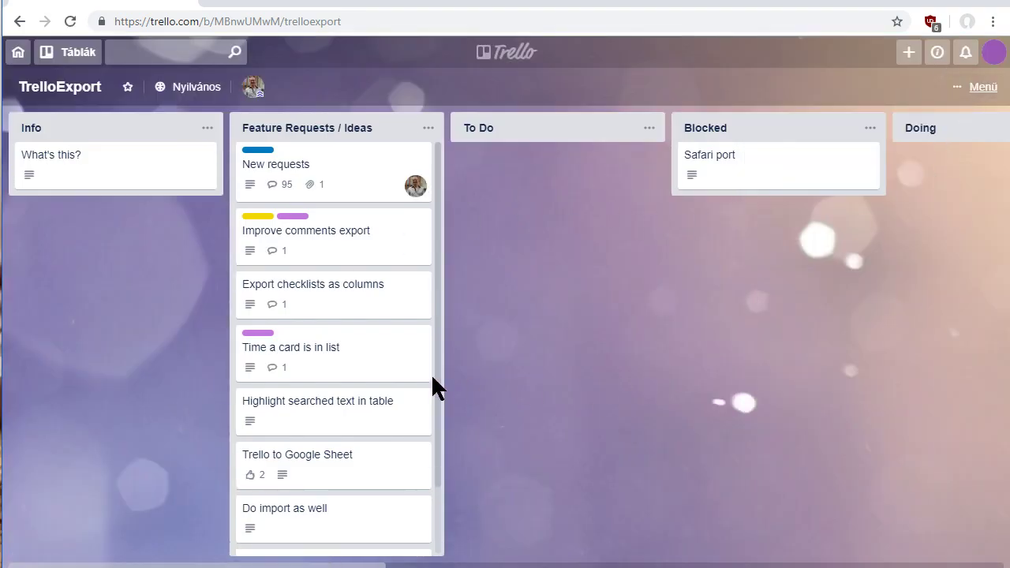
click(88, 166)
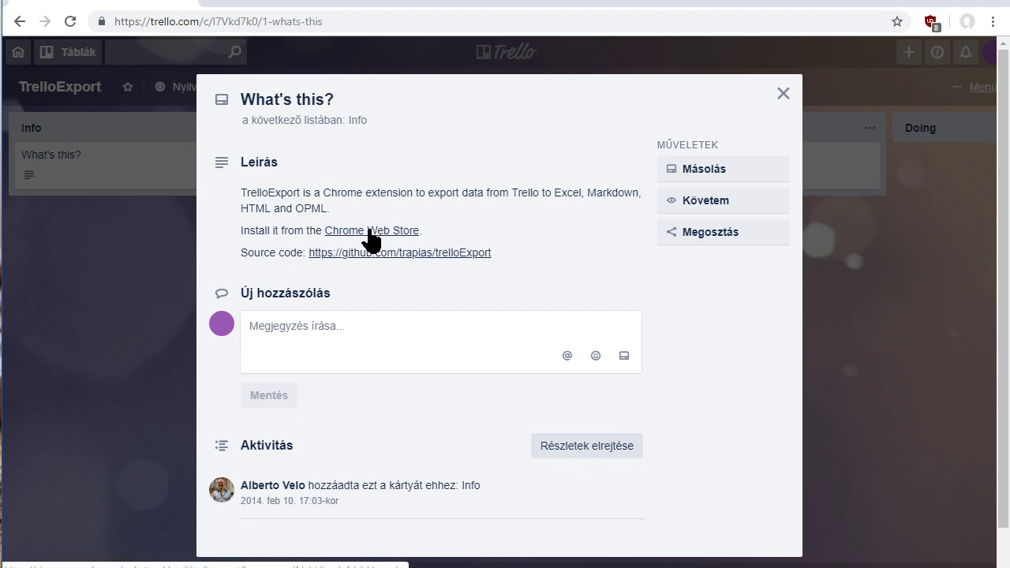
click(369, 231)
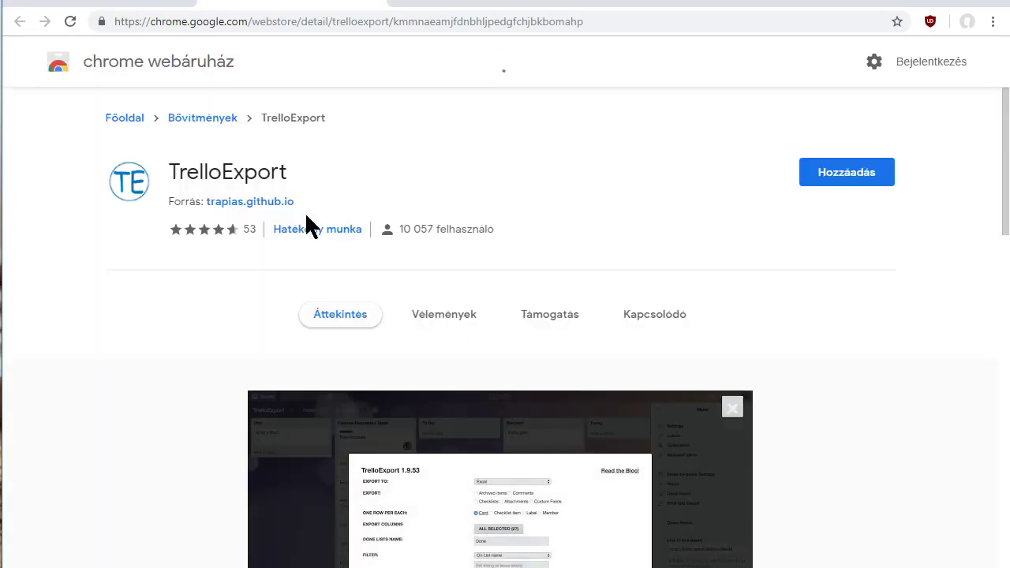
click(830, 188)
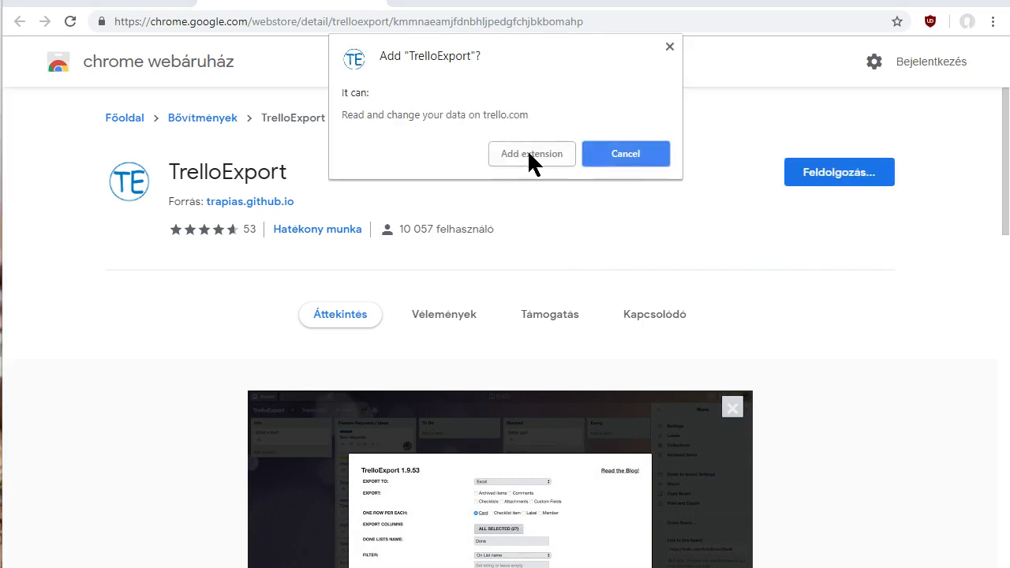
click(520, 152)
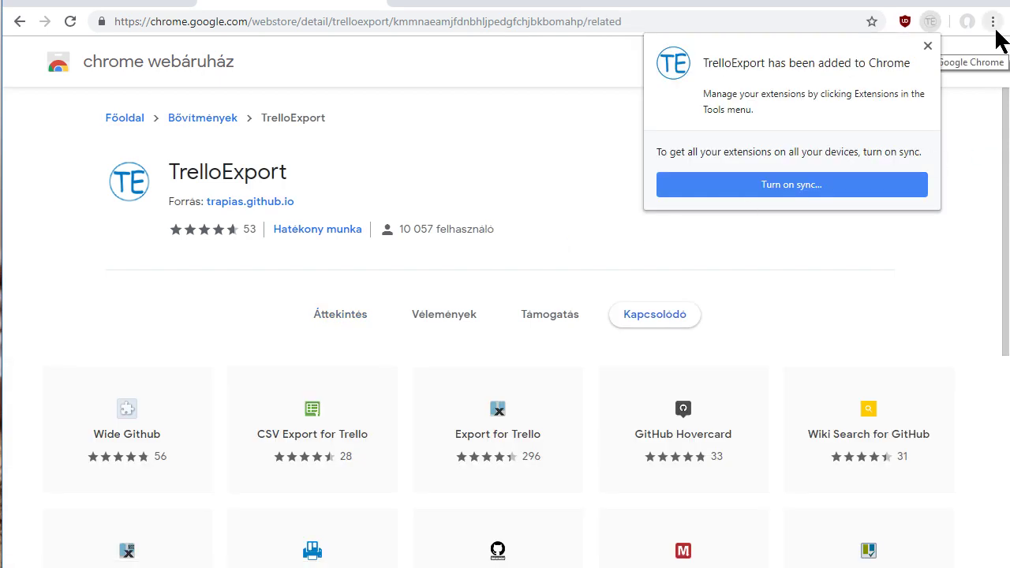
- Load Trello in a separate browser tab, open the WordPress Theme Factory board and dismiss its public-visibility notice
click(410, 6)
text(trello.com/b/MBnwUMwM/trelloexport)
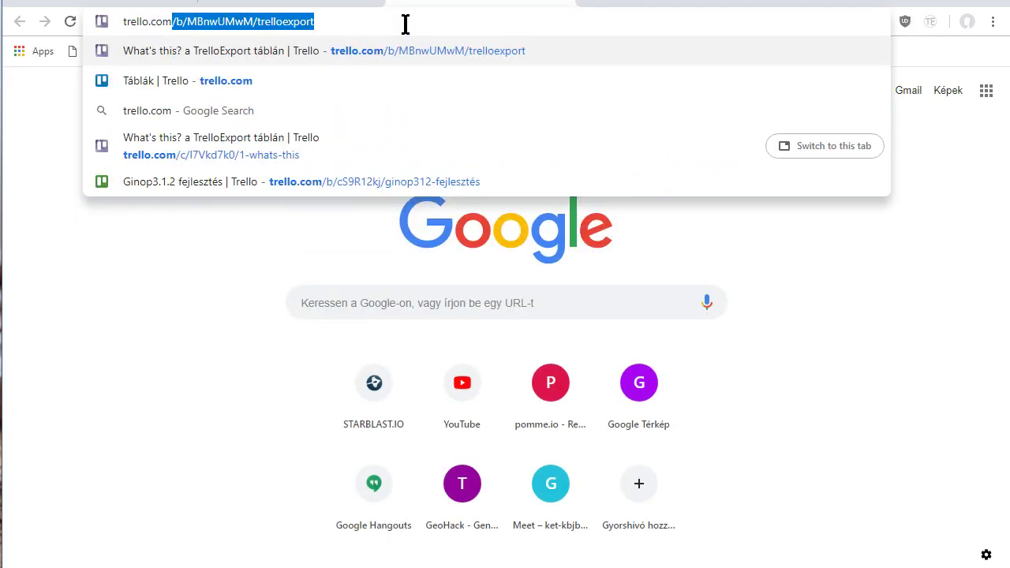
key(Return)
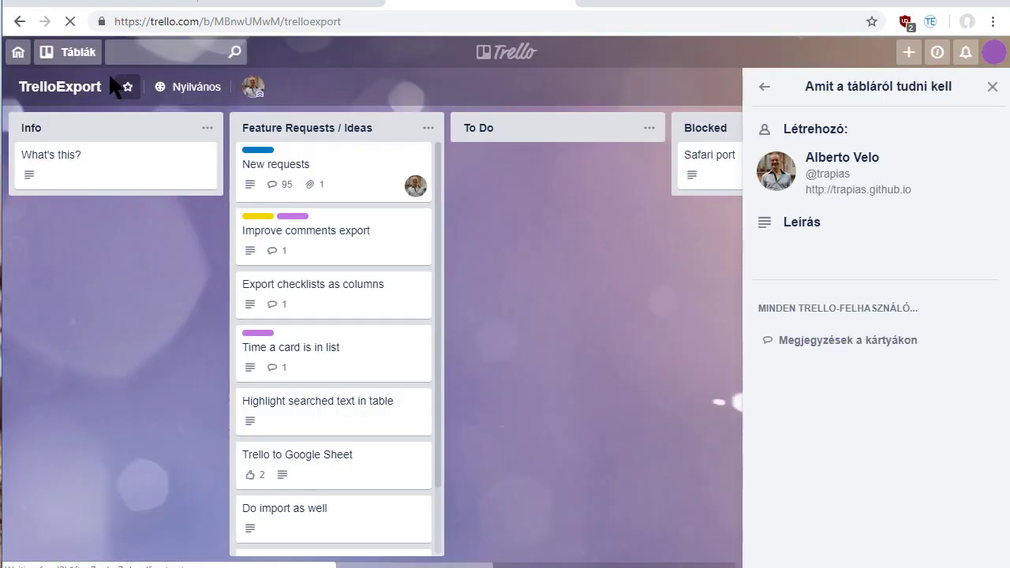
click(77, 55)
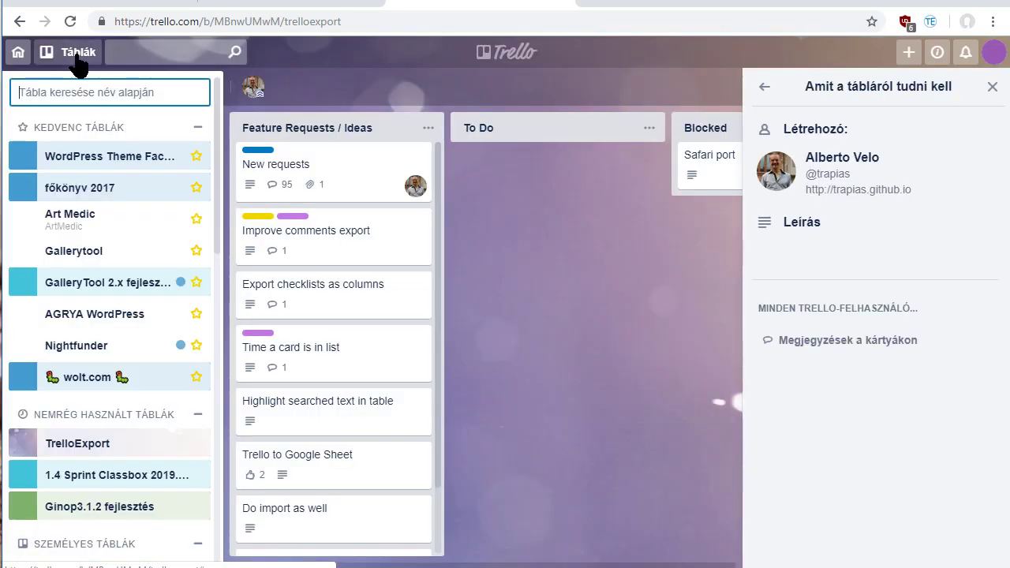
click(112, 162)
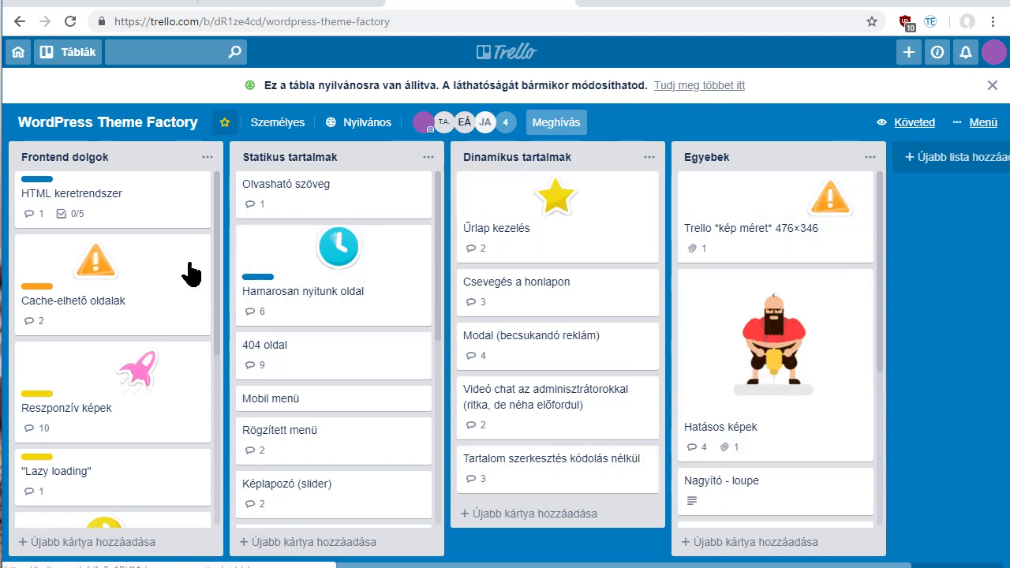
click(990, 85)
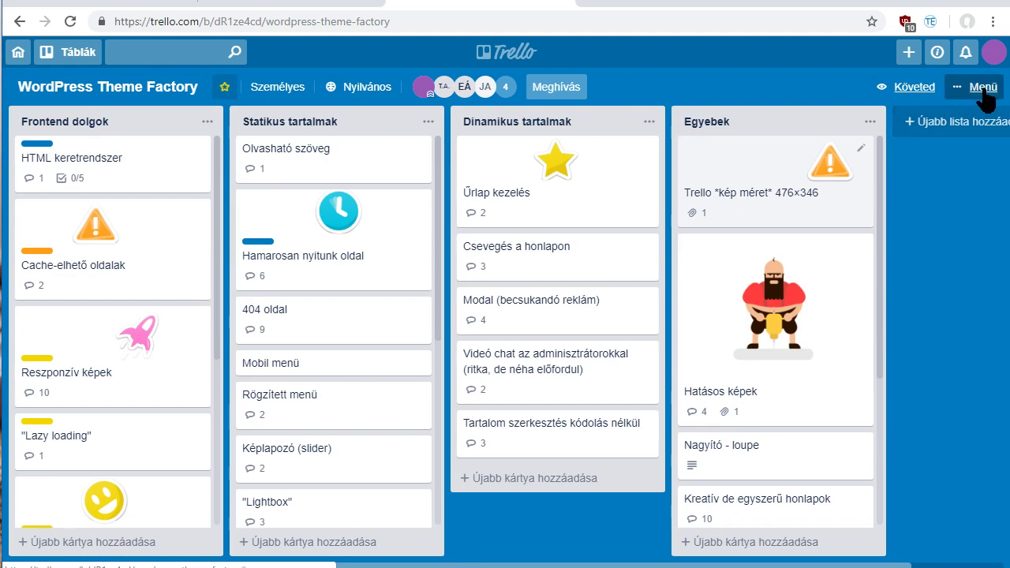
- Open the TrelloExport dialog from the WordPress Theme Factory board's print and export options
click(969, 94)
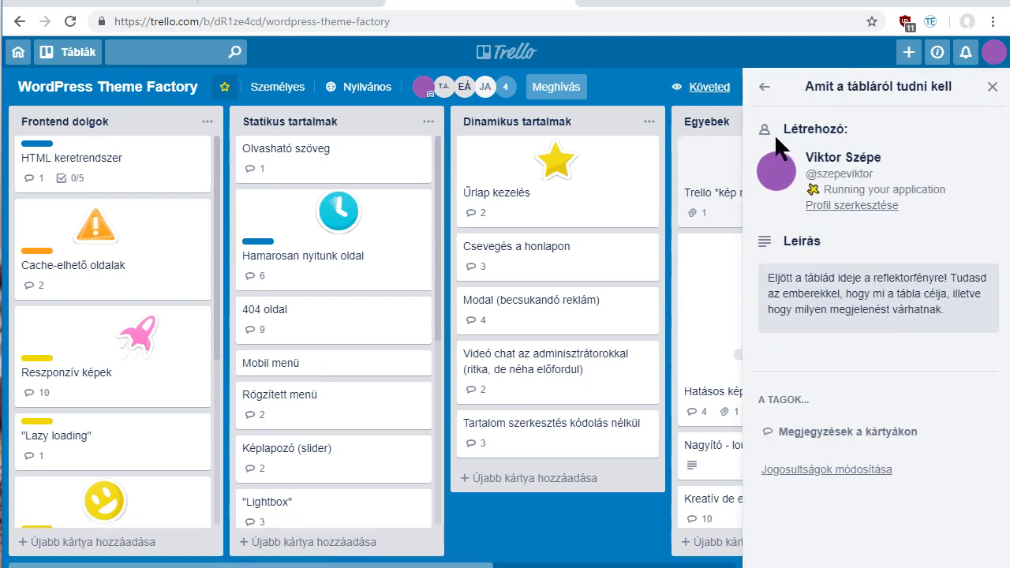
click(766, 89)
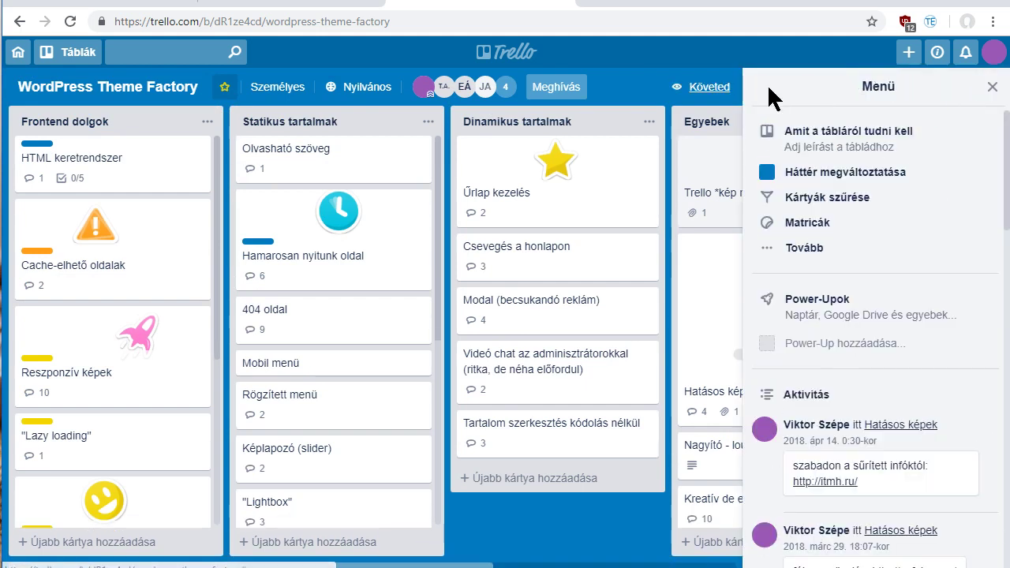
click(828, 249)
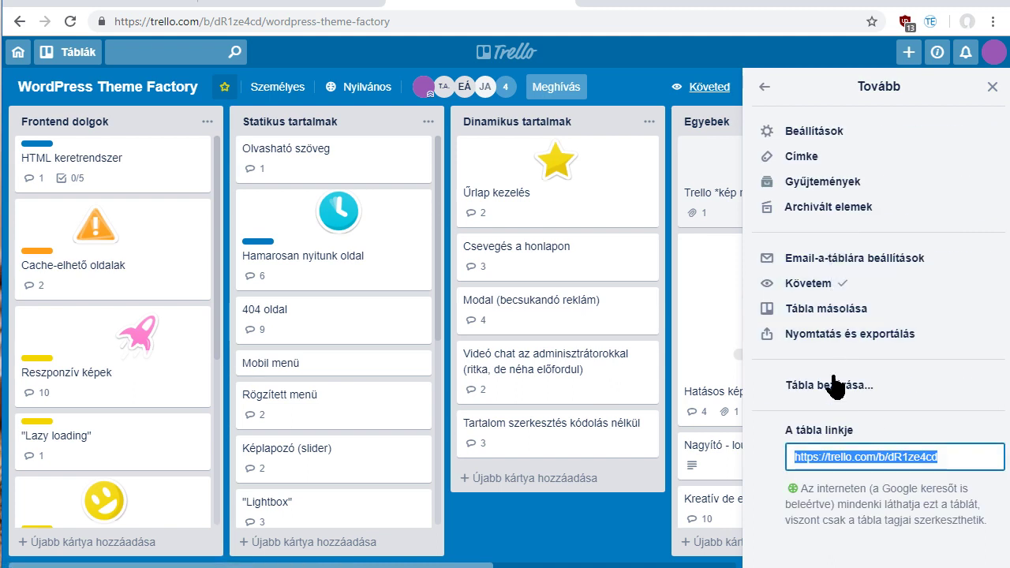
click(840, 334)
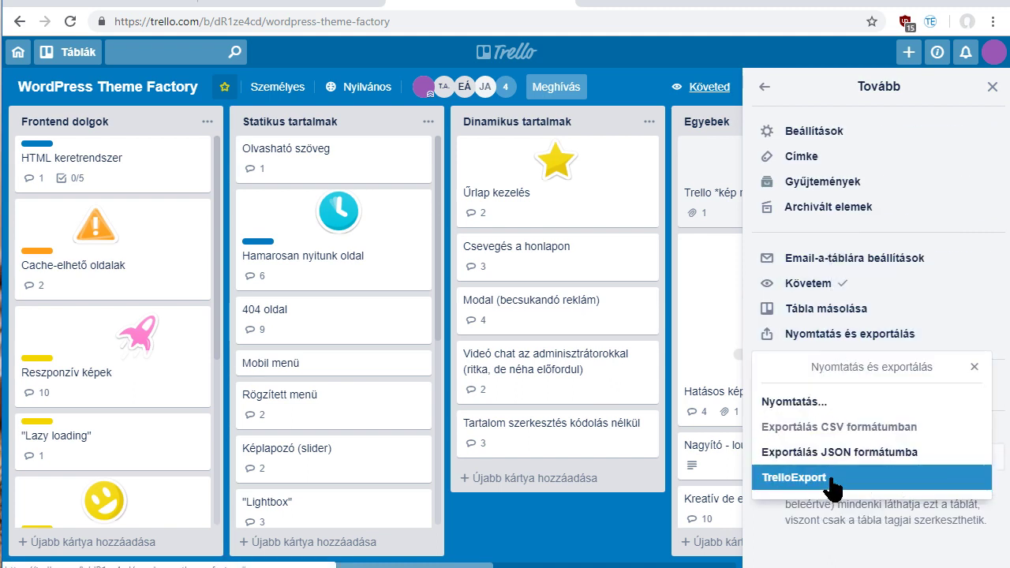
click(828, 479)
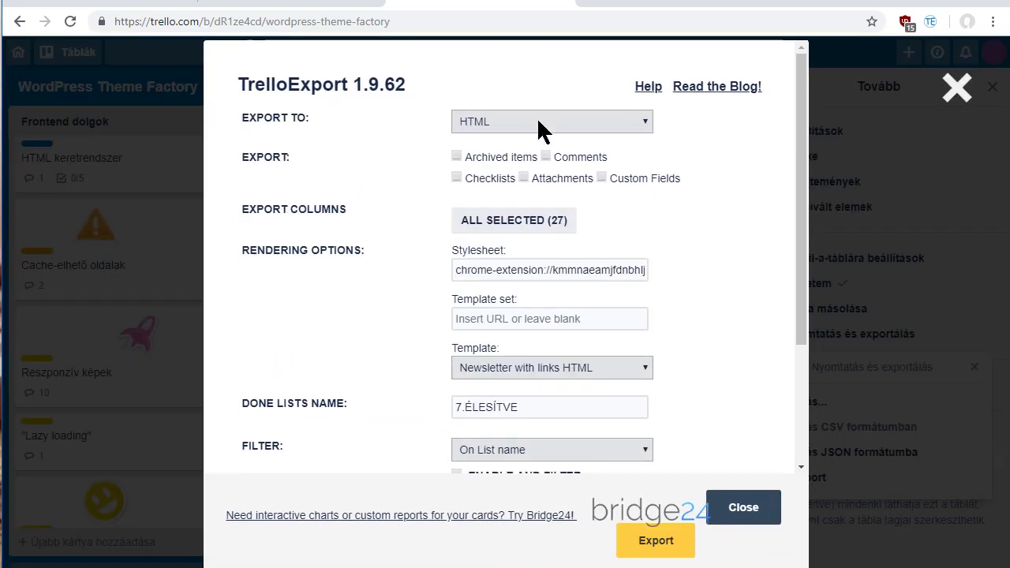
- Export the current board to HTML using the "Newsletter with links HTML" template
click(538, 122)
click(519, 167)
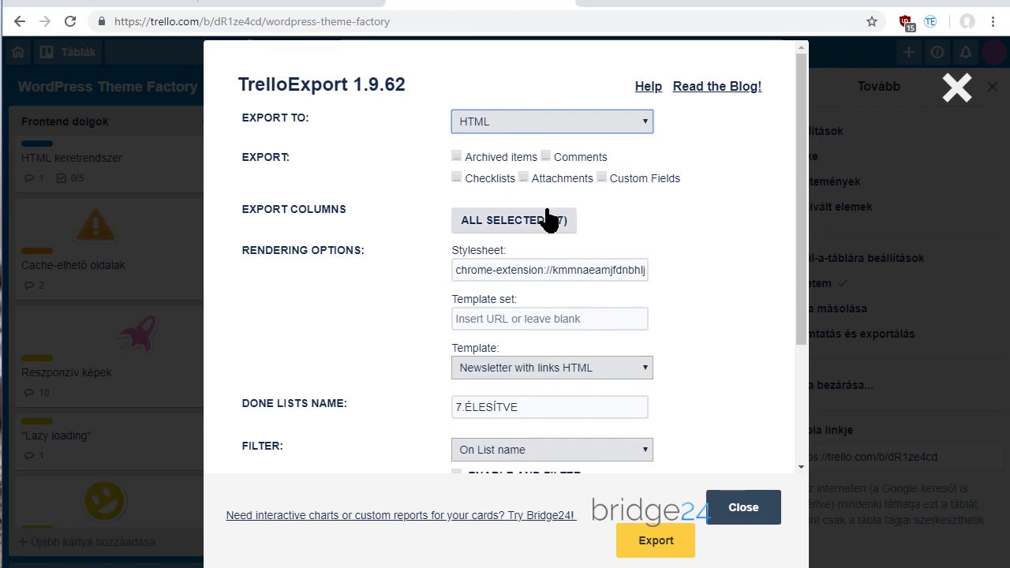
scroll(546, 221, down, 1)
click(570, 294)
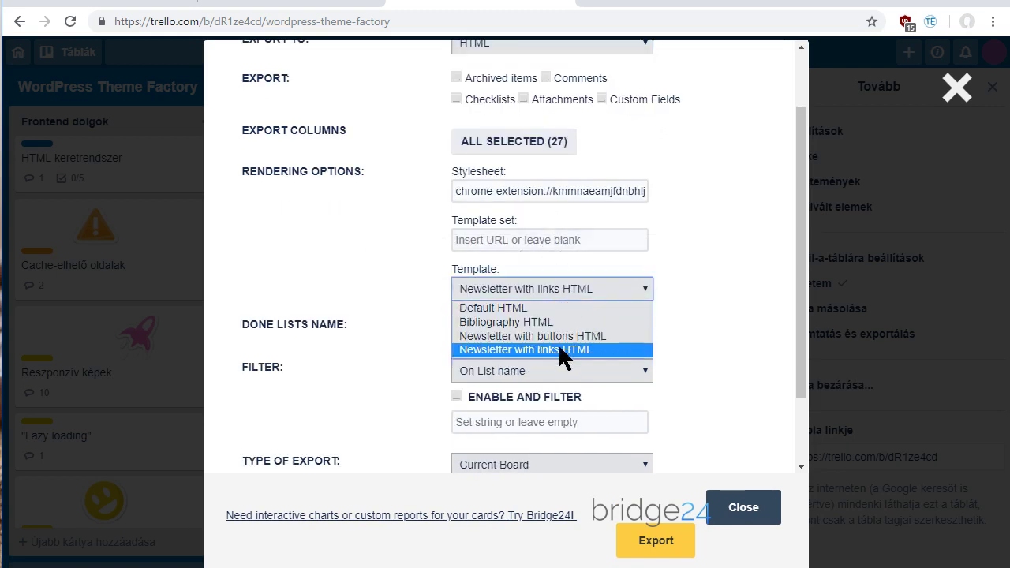
click(468, 350)
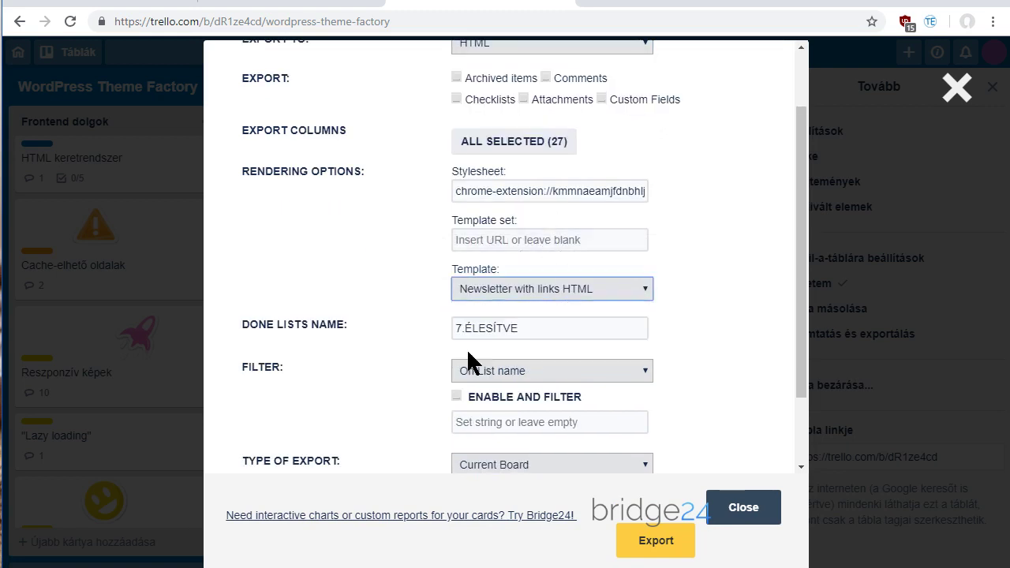
scroll(500, 371, down, 1)
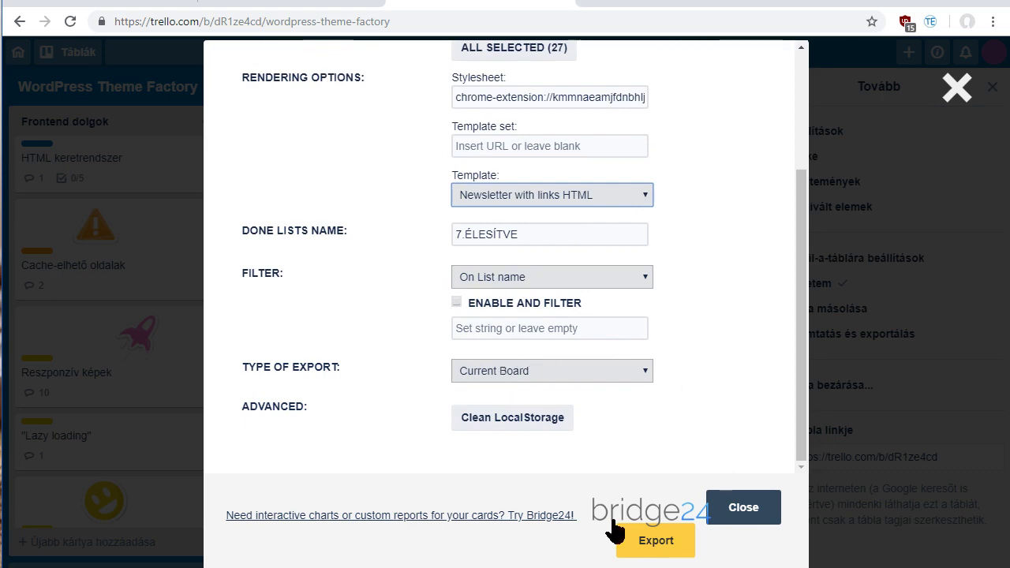
click(643, 550)
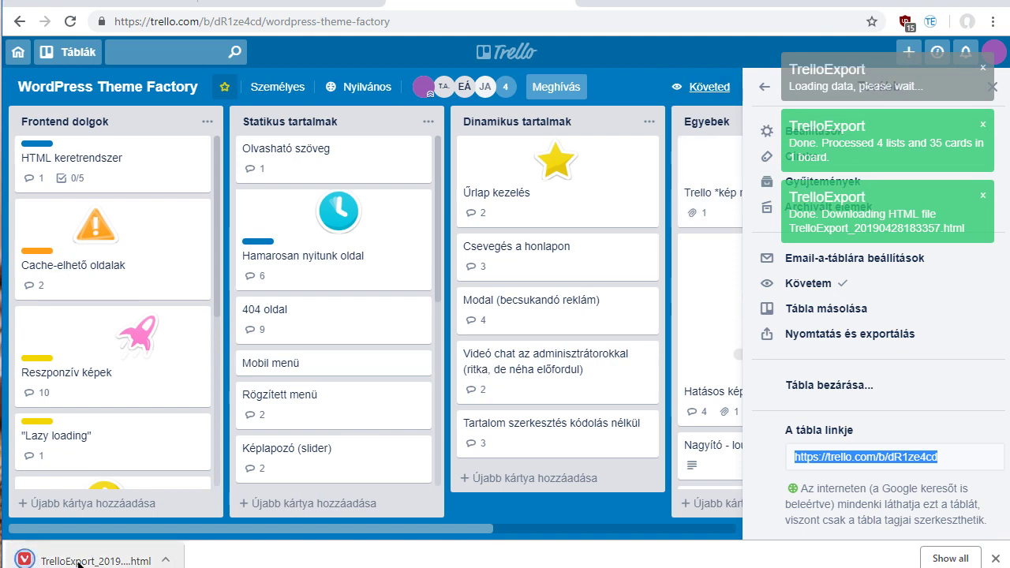
- Open the downloaded HTML export, check the listed cards and return to the Trello board
click(164, 561)
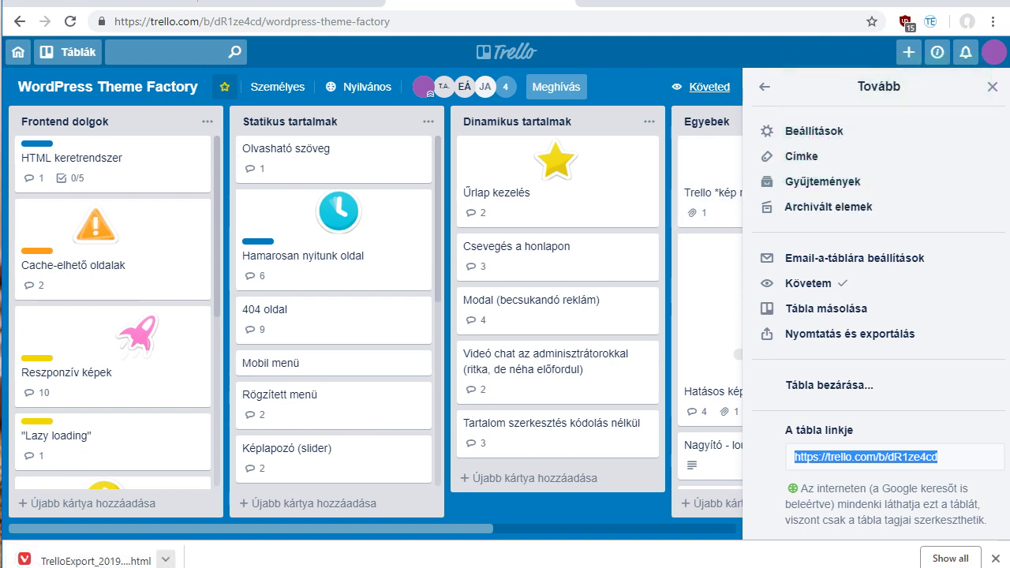
click(84, 560)
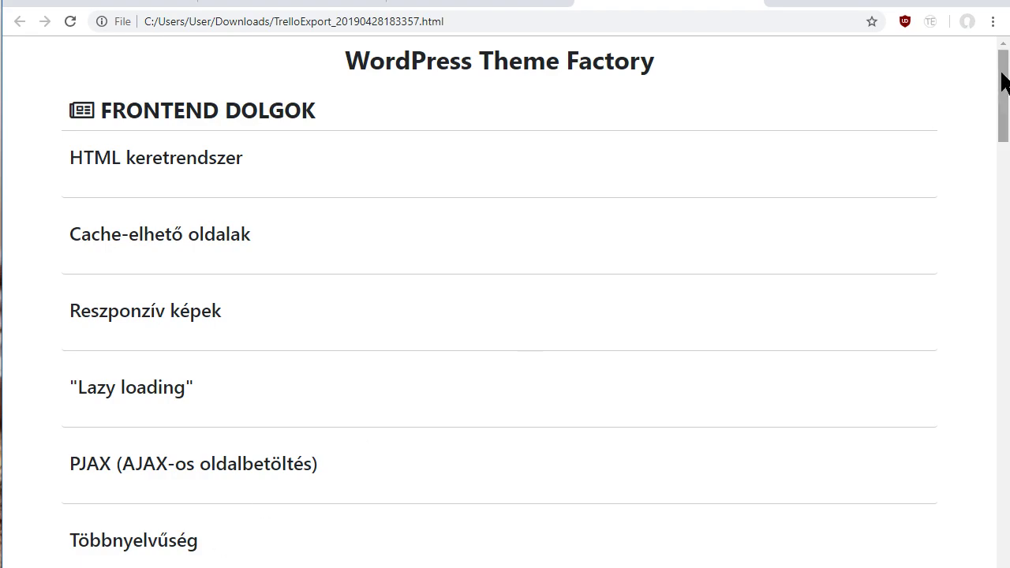
drag(1003, 98, 982, 36)
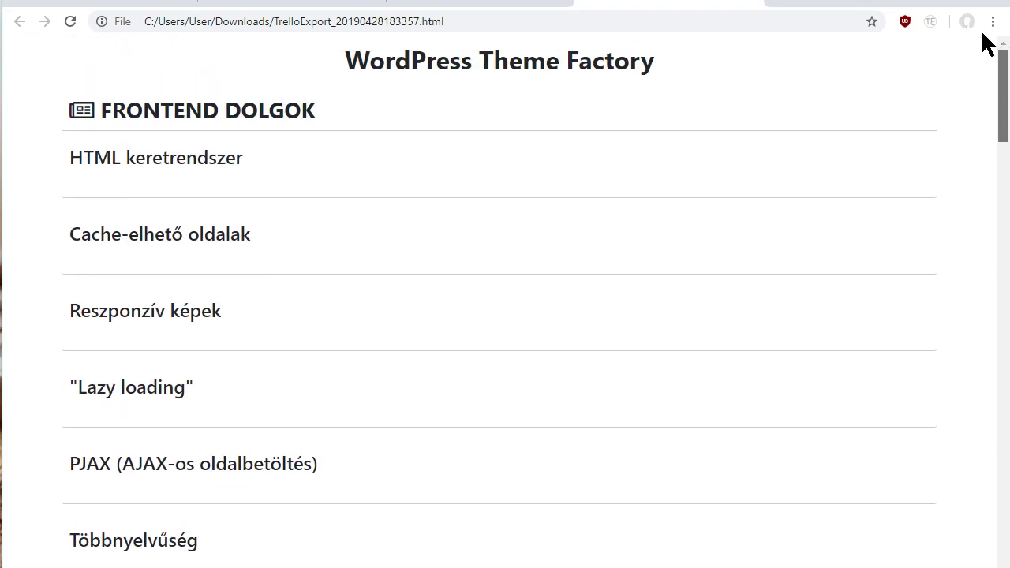
click(753, 4)
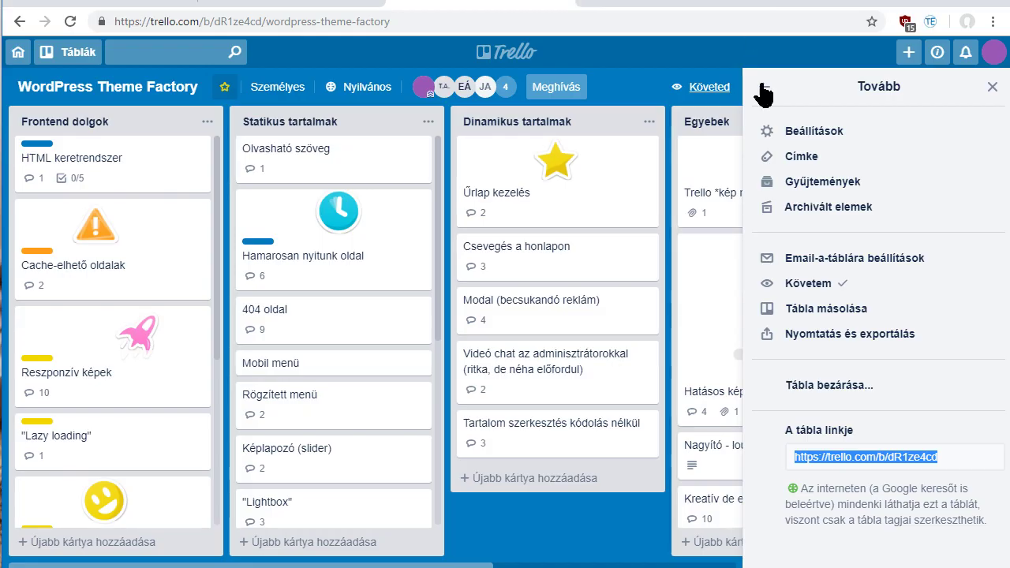
- Export the board to HTML with TrelloExport again, this time including comments and checklists
click(855, 341)
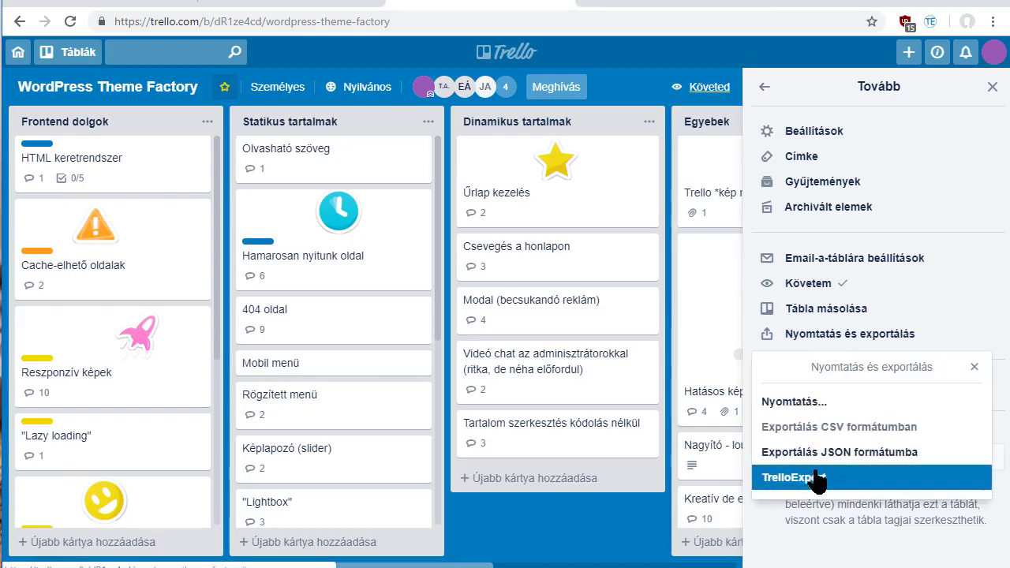
click(815, 477)
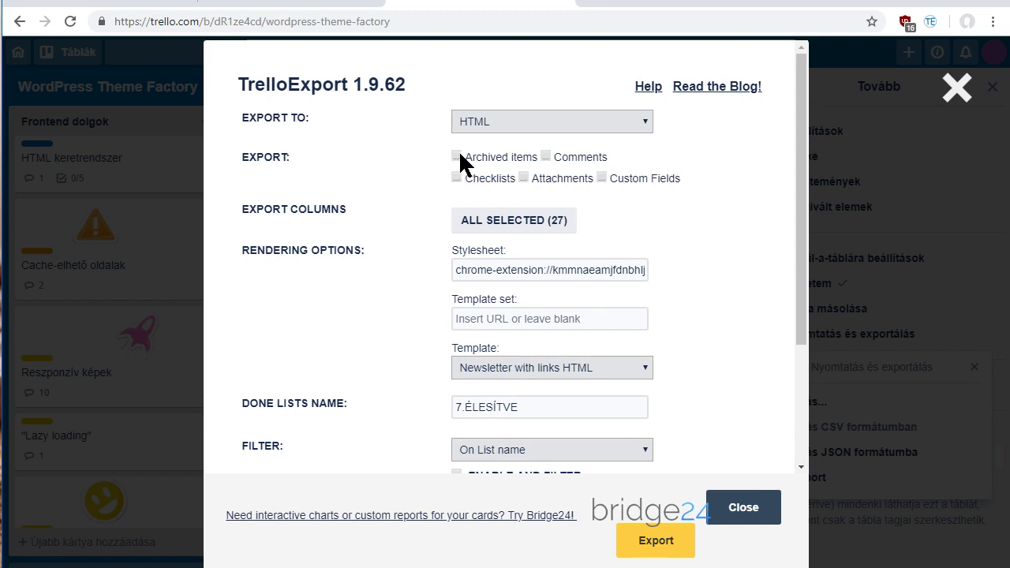
click(546, 156)
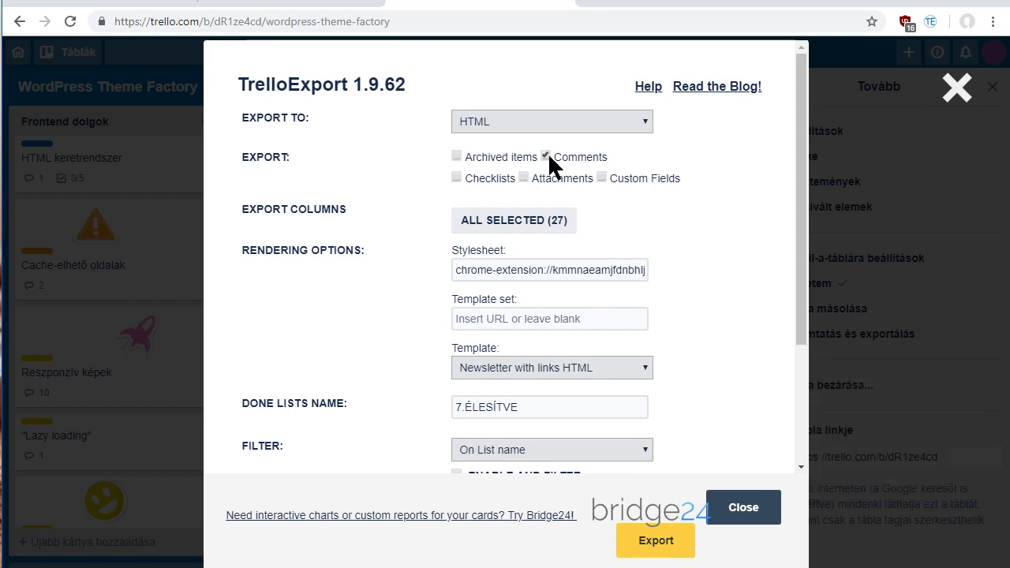
click(462, 181)
scroll(511, 380, down, 3)
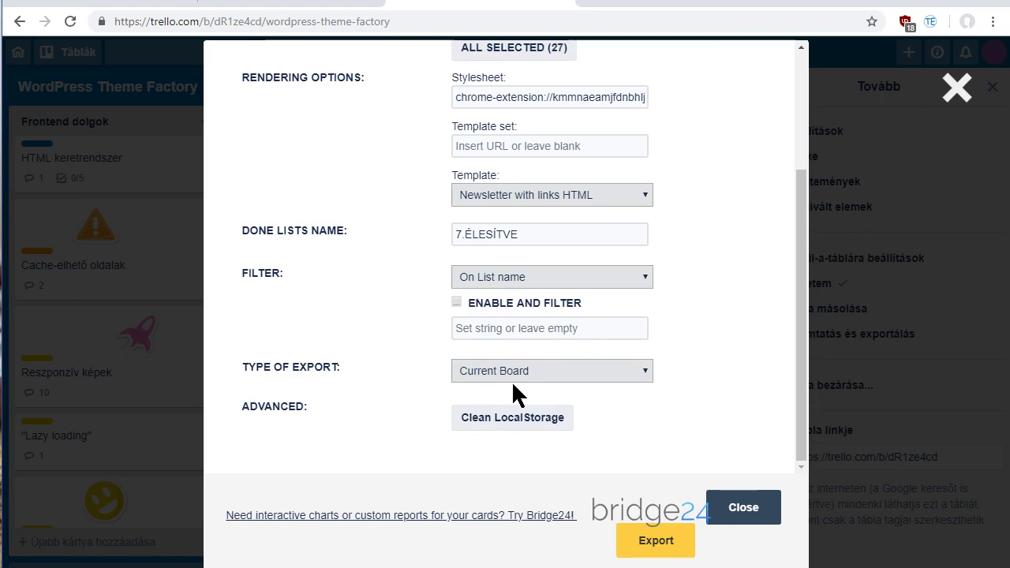
click(652, 542)
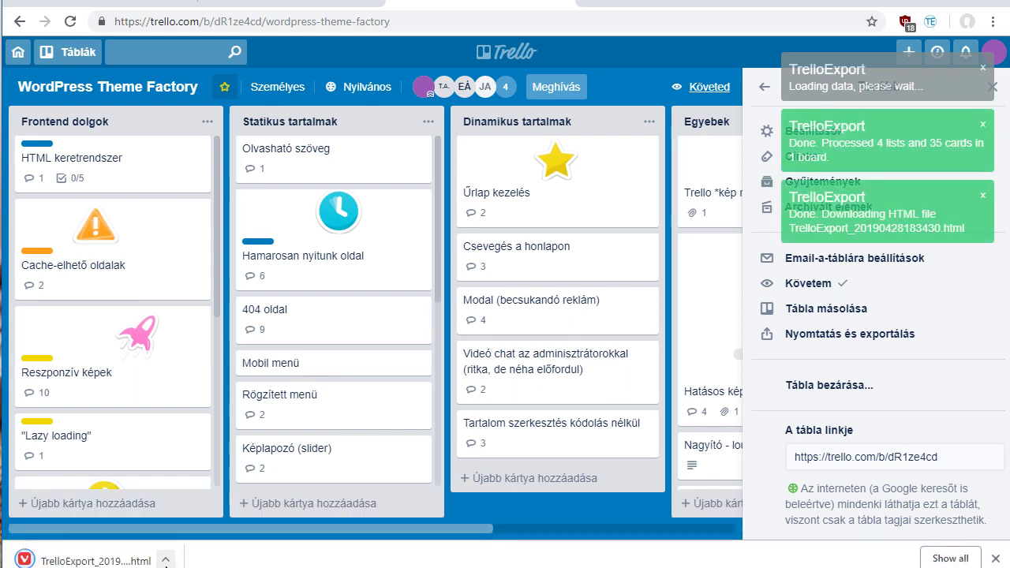
- Open the newly downloaded HTML export and look through its lists for card comments and checklists
click(90, 560)
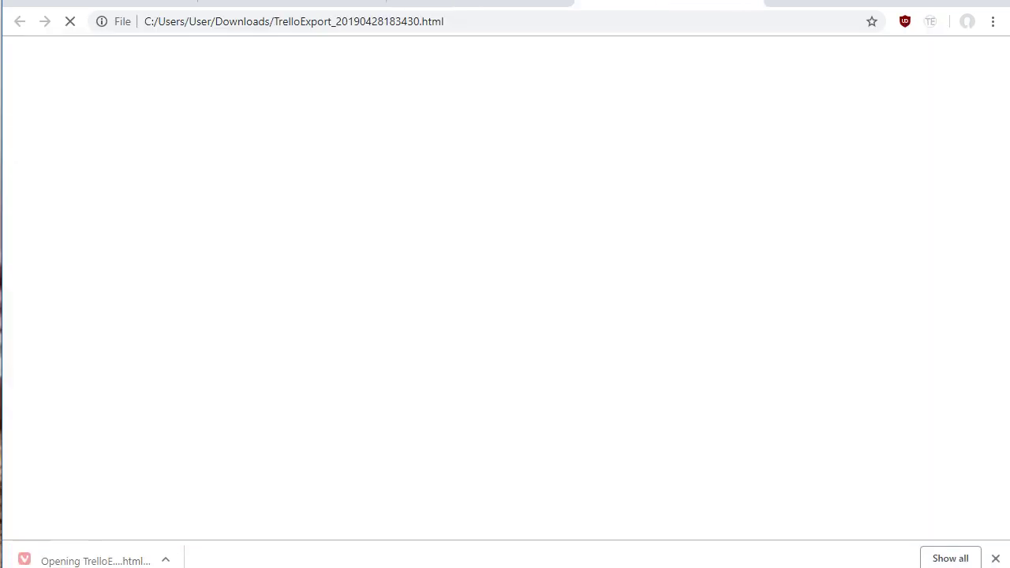
scroll(377, 380, down, 18)
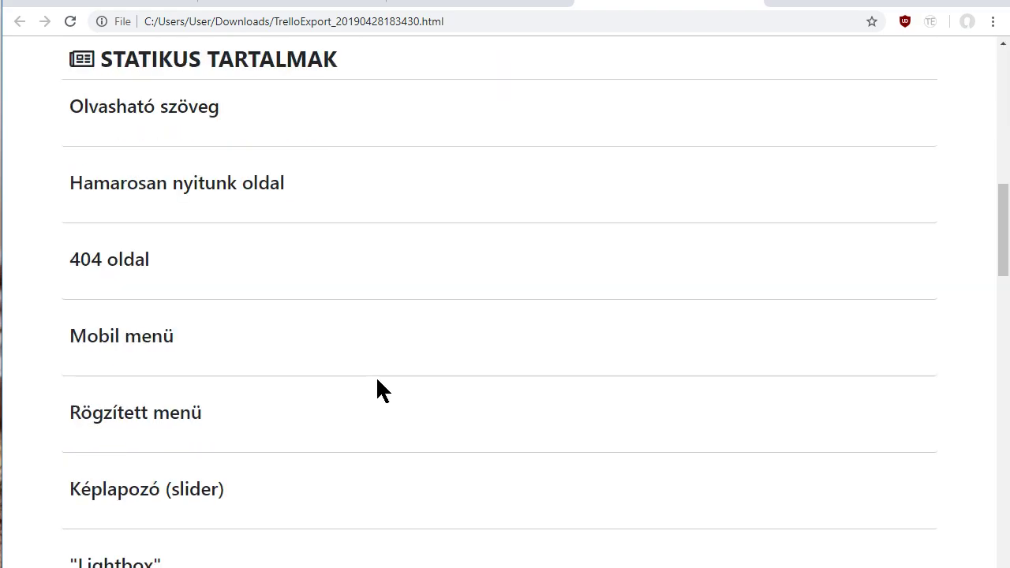
double_click(139, 237)
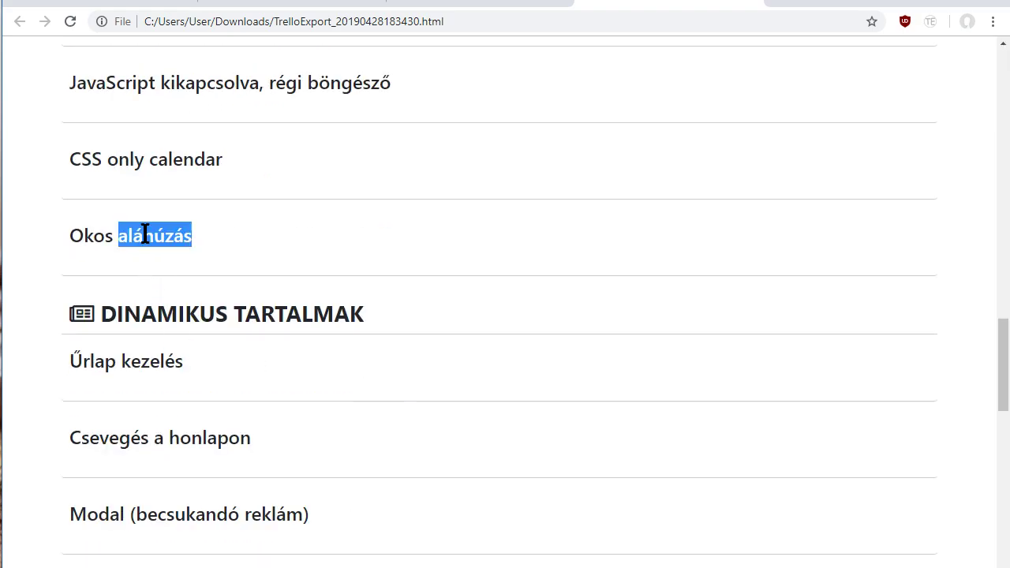
scroll(270, 352, down, 10)
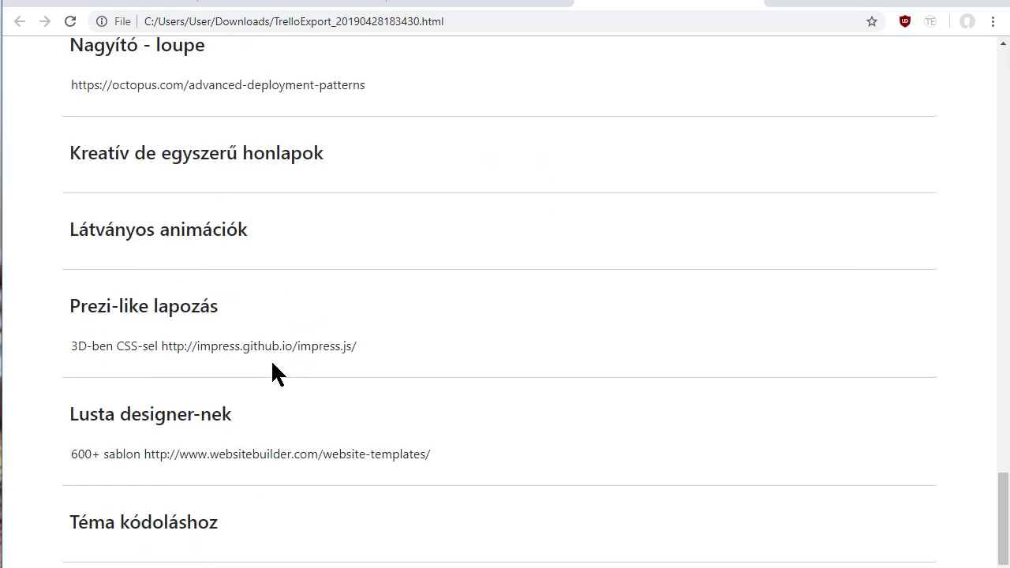
scroll(272, 361, up, 20)
scroll(277, 367, up, 8)
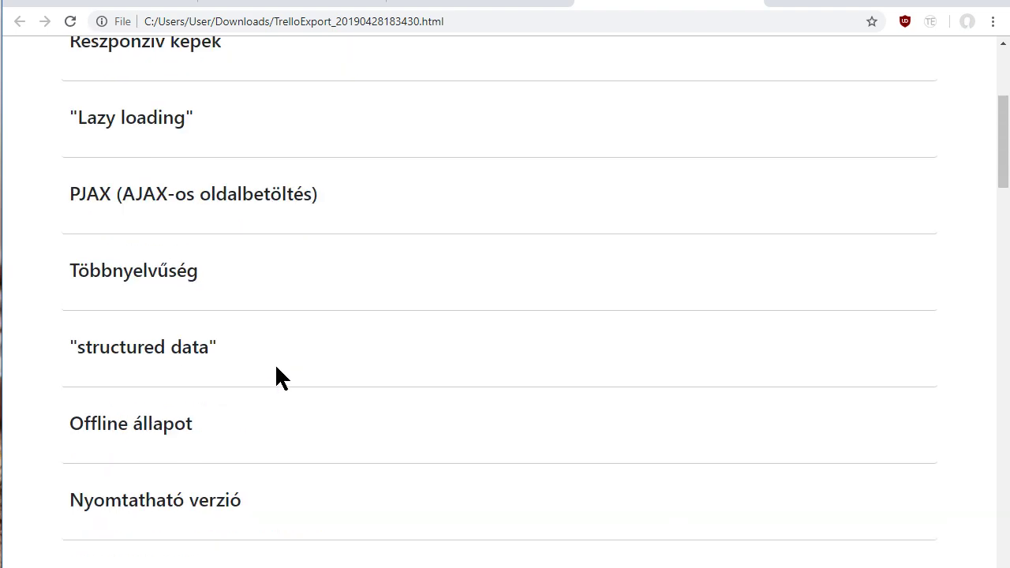
- Return to the Trello board and review the checklists in the HTML keretrendszer card, then close it
click(444, 7)
click(95, 154)
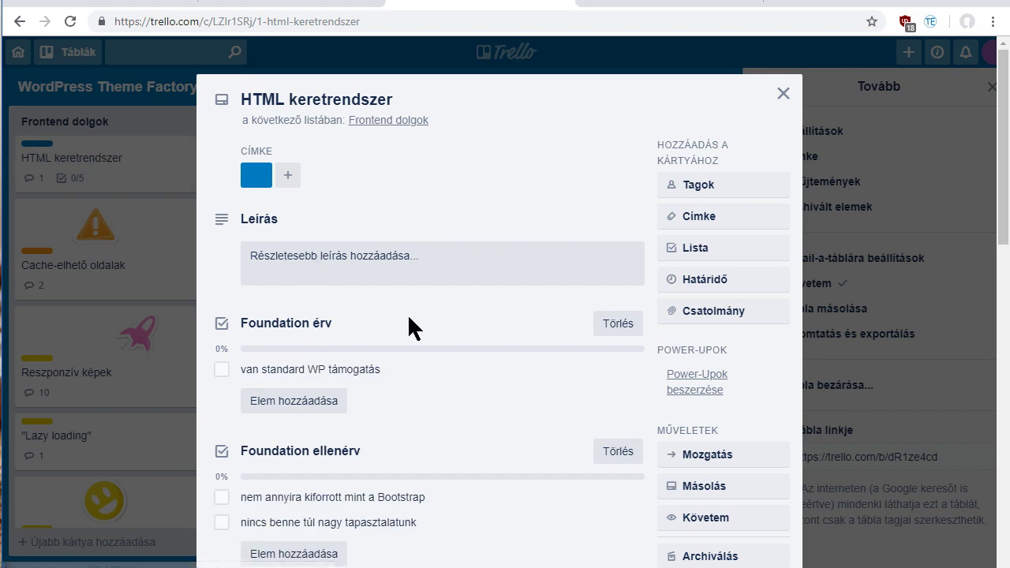
scroll(408, 323, down, 9)
scroll(407, 321, up, 6)
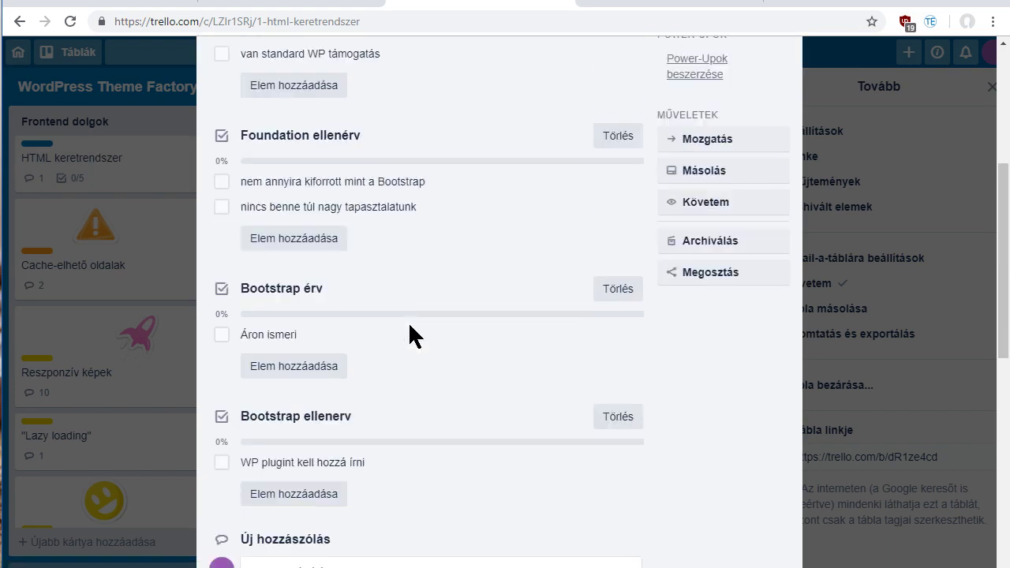
scroll(408, 321, up, 4)
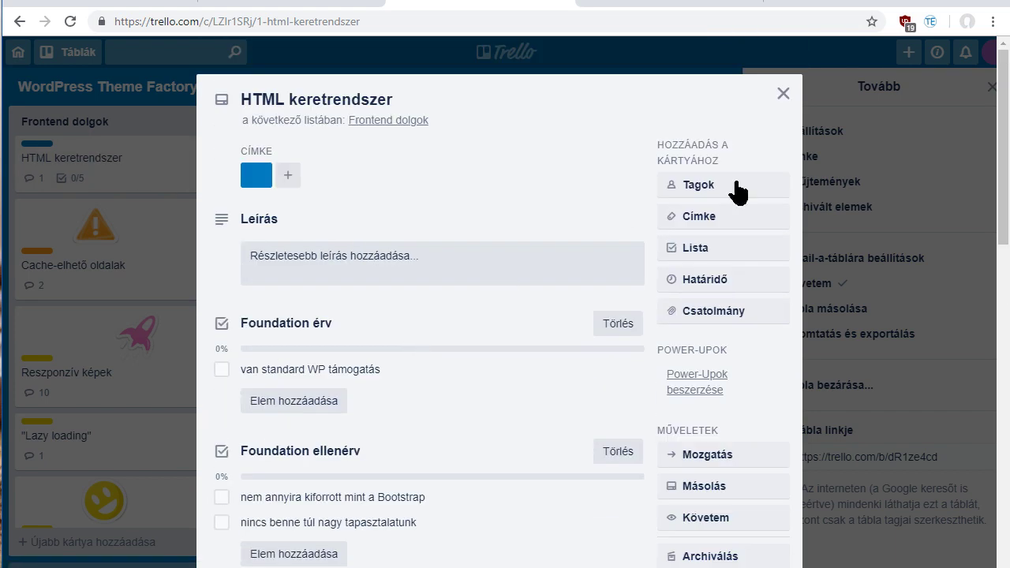
click(783, 94)
- Check the comments in the Cache-elhető oldalak card and compare them with its entry in the HTML export
click(148, 278)
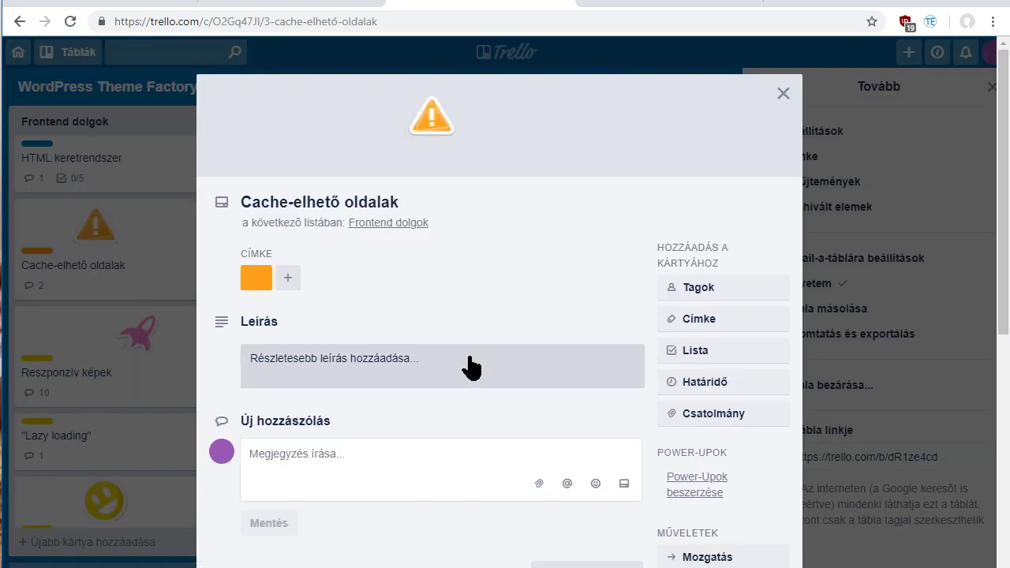
scroll(496, 380, down, 3)
scroll(266, 316, up, 3)
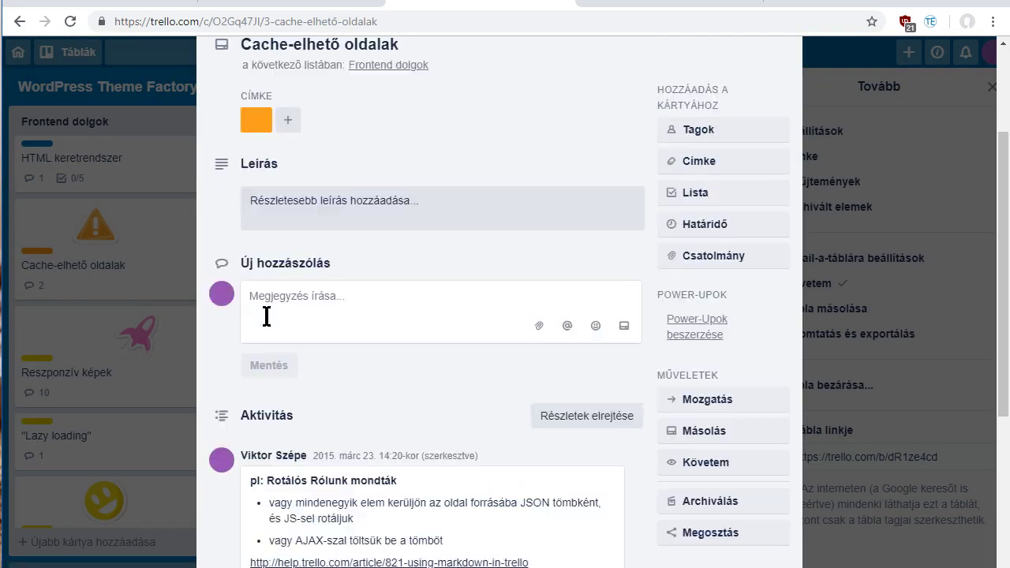
click(783, 94)
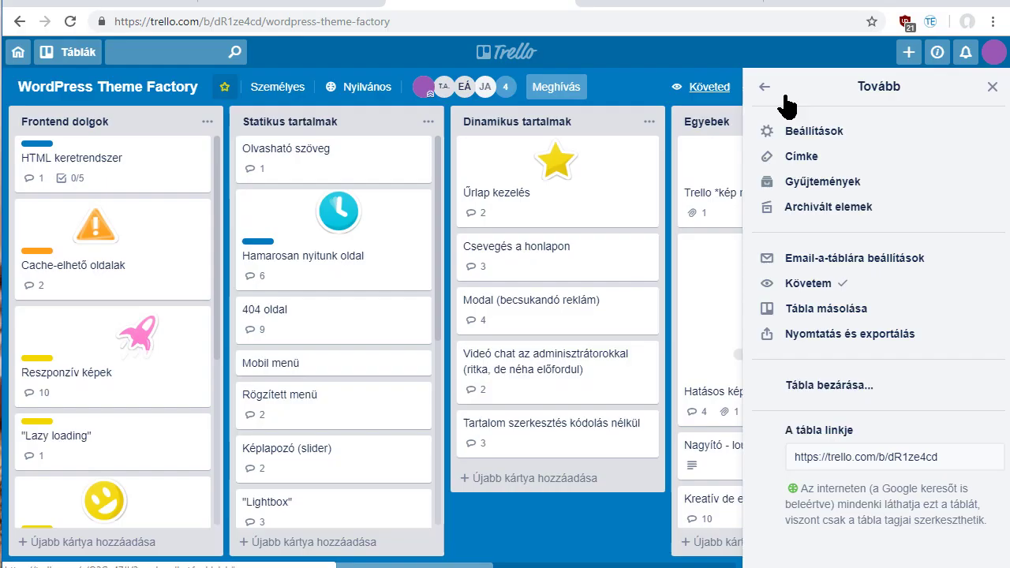
click(638, 9)
double_click(159, 235)
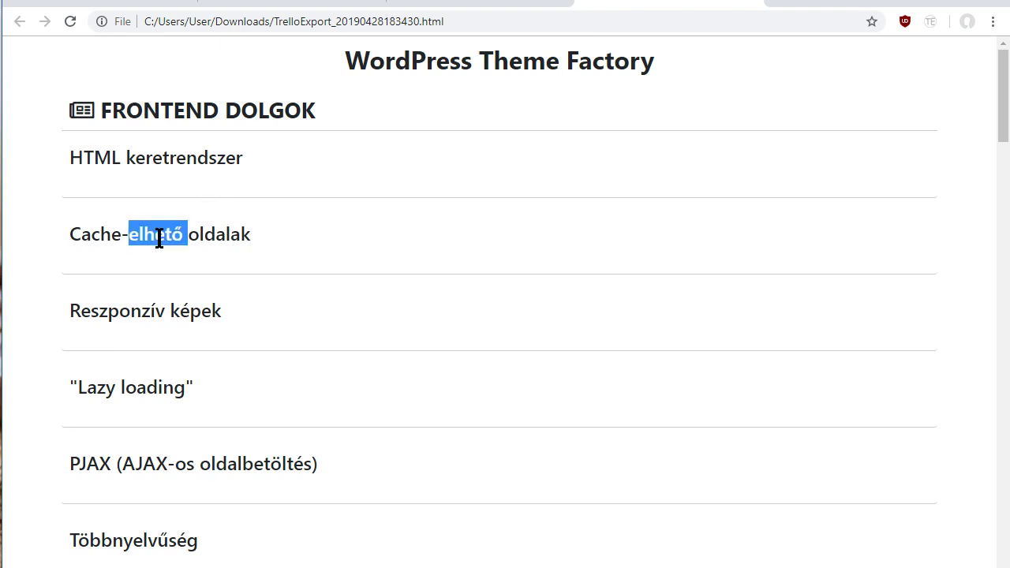
- Close the HTML export and reopen the TrelloExport dialog from the board's print and export options
click(749, 4)
click(842, 334)
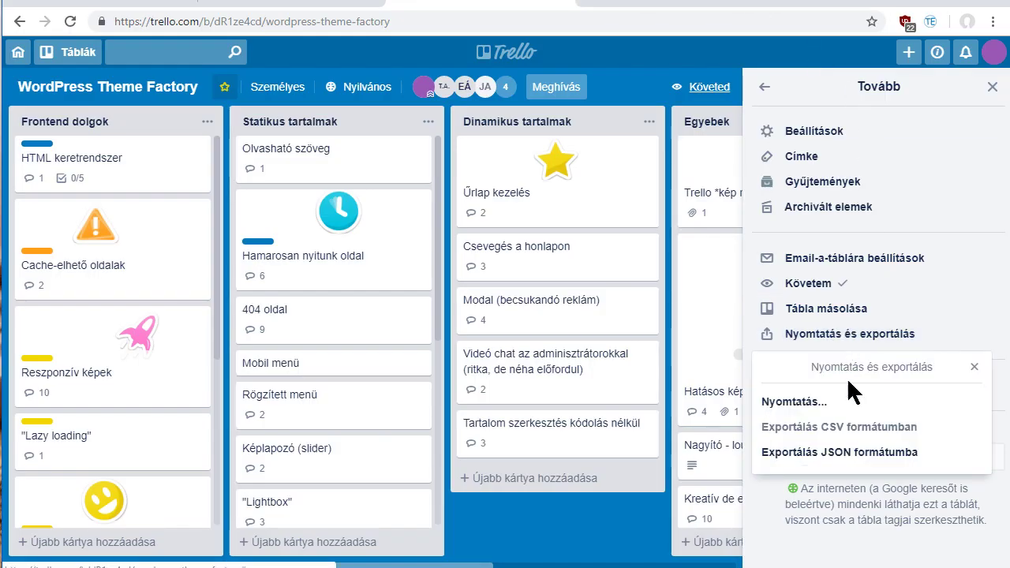
click(835, 477)
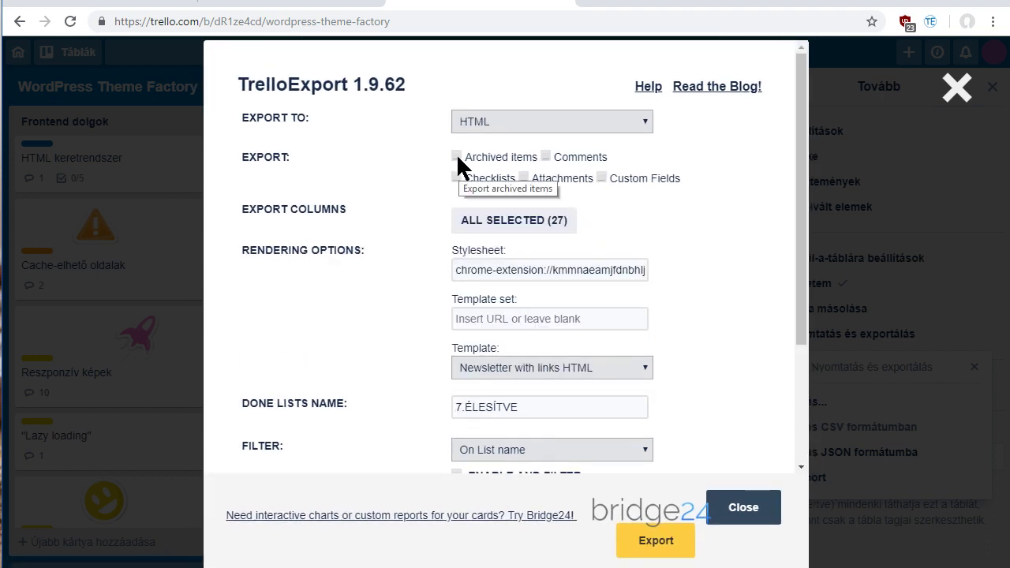
- Keep HTML as the export format and include archived items, comments, checklists and attachments
click(484, 115)
click(484, 115)
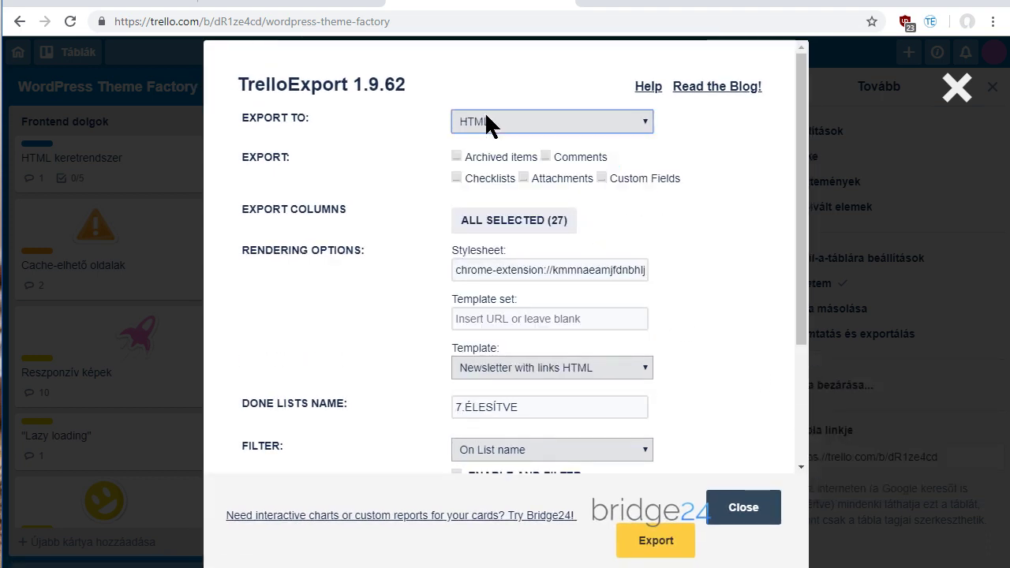
click(456, 156)
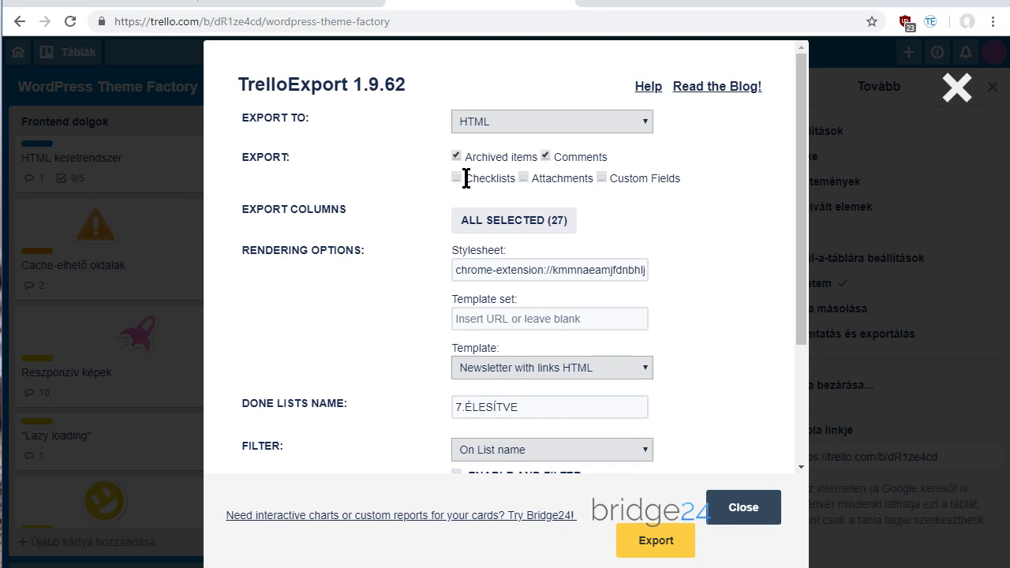
click(456, 177)
click(522, 177)
- Review the done lists name, keeping the filter on list name and the export type as Current Board
scroll(560, 253, down, 1)
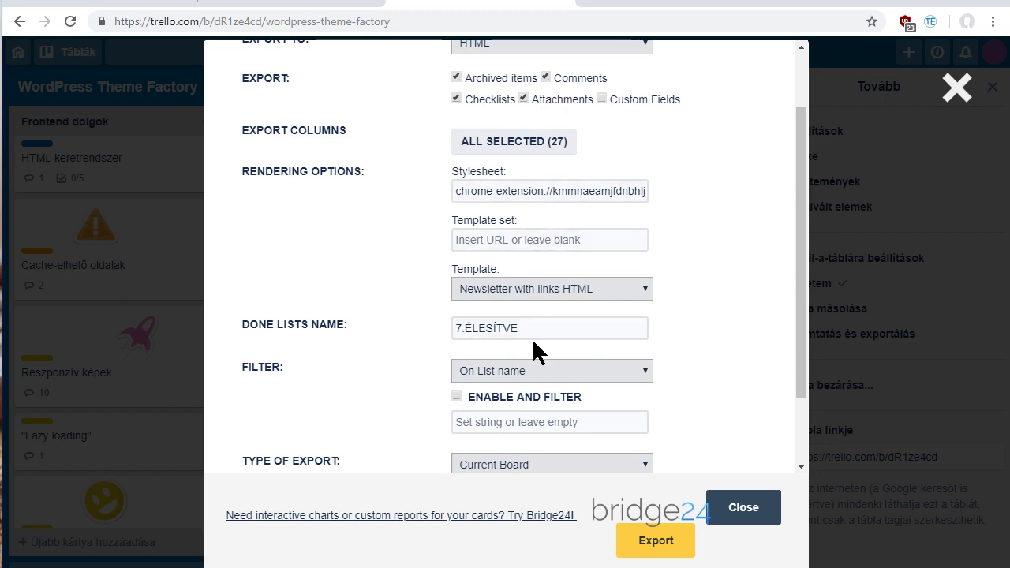
scroll(532, 337, down, 1)
drag(539, 248, 443, 254)
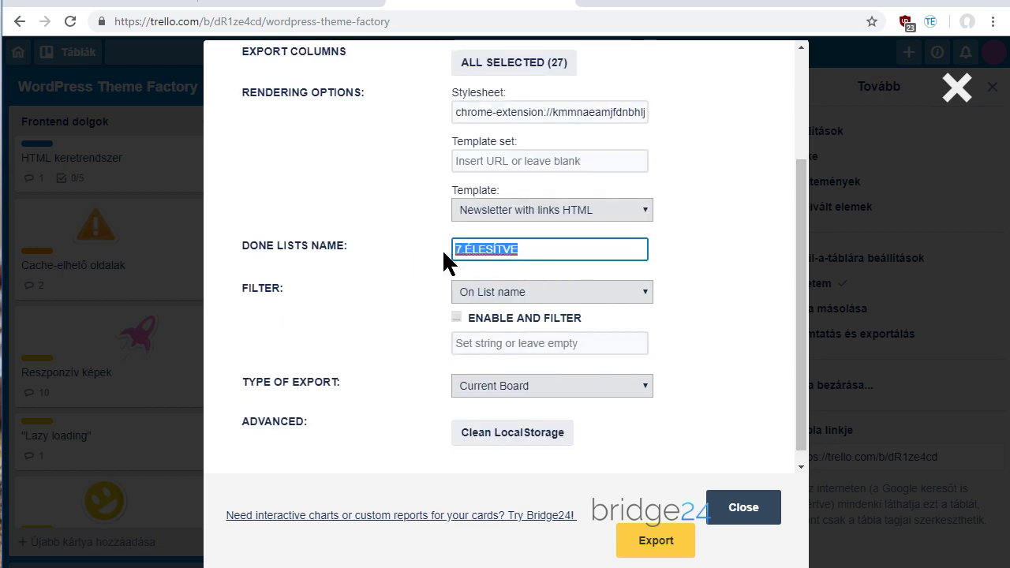
click(537, 251)
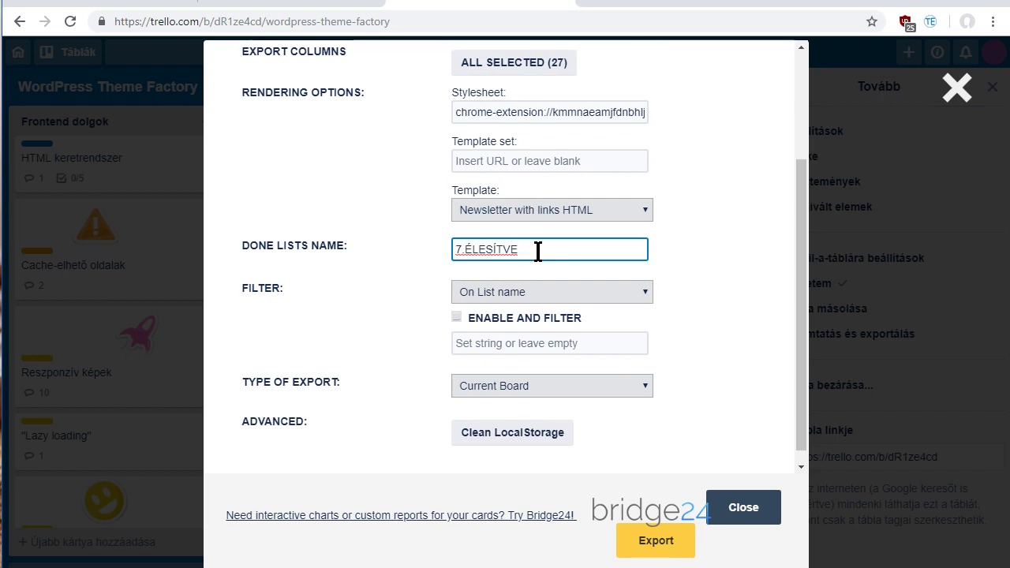
click(520, 297)
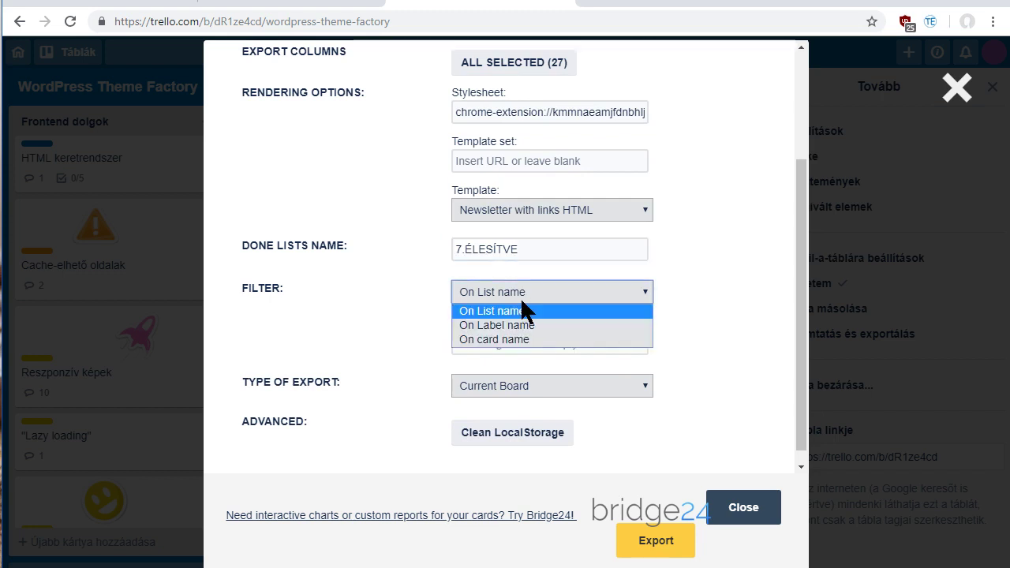
click(513, 311)
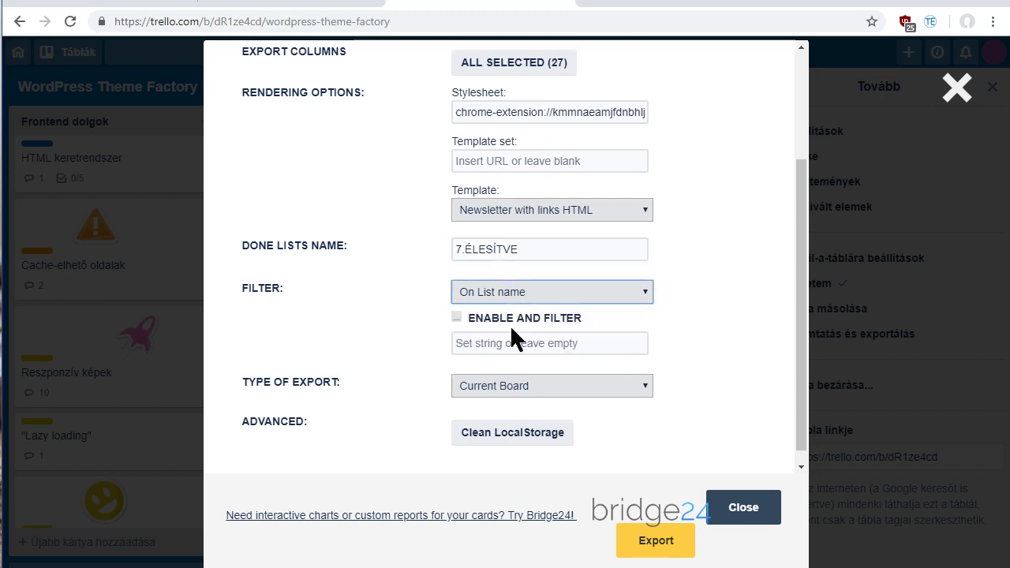
click(543, 385)
click(536, 408)
- Clean TrelloExport's LocalStorage settings and export the board to HTML
scroll(530, 473, down, 1)
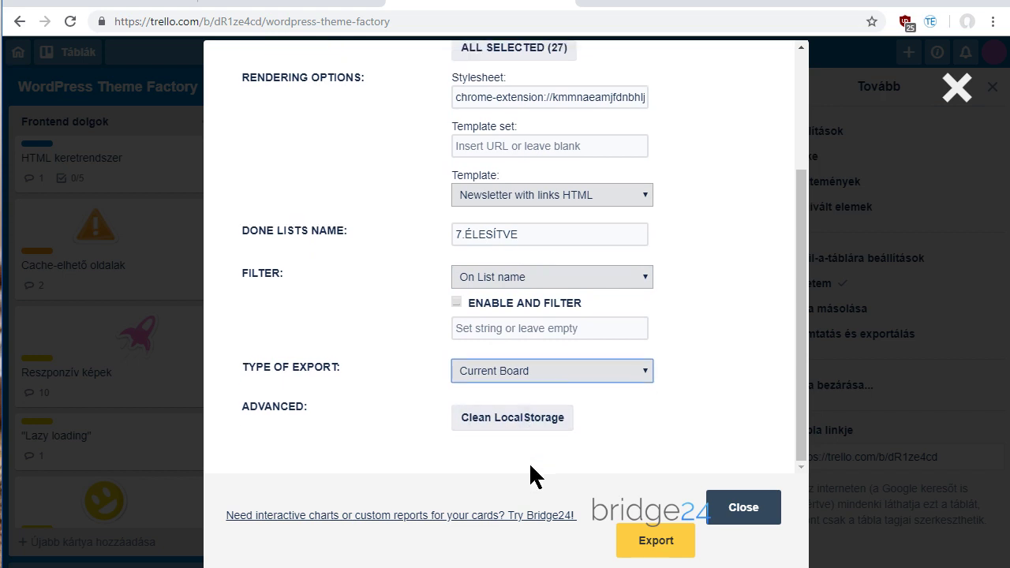
click(513, 422)
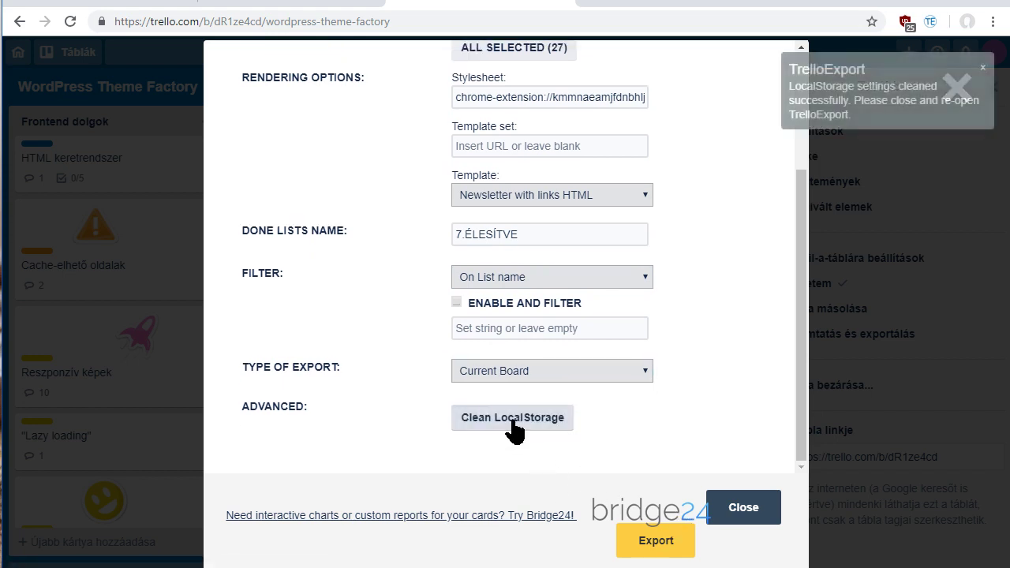
click(654, 541)
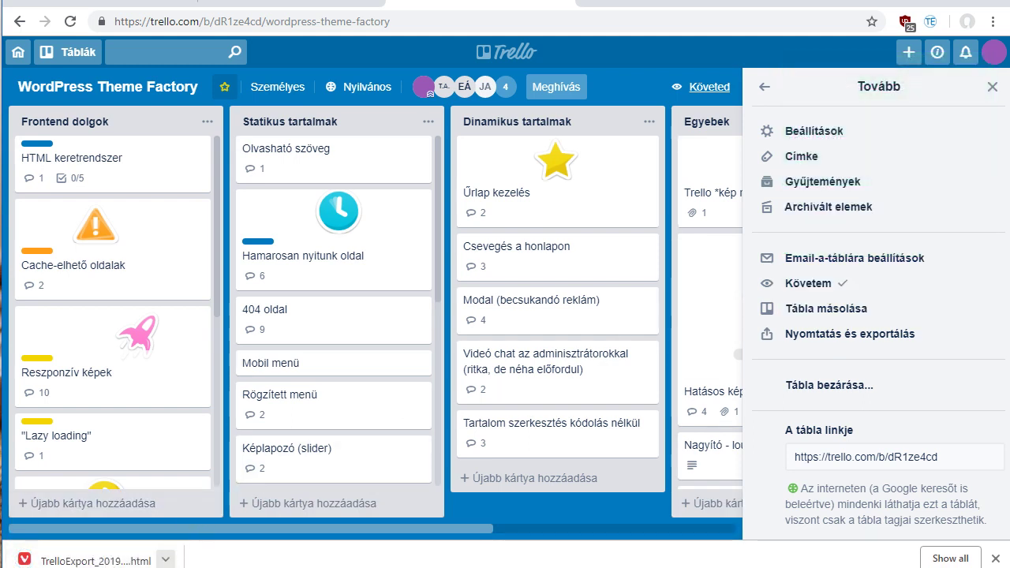
- Open the new HTML export, follow the Nyomtatható verzió card's link and close the linked page
click(86, 560)
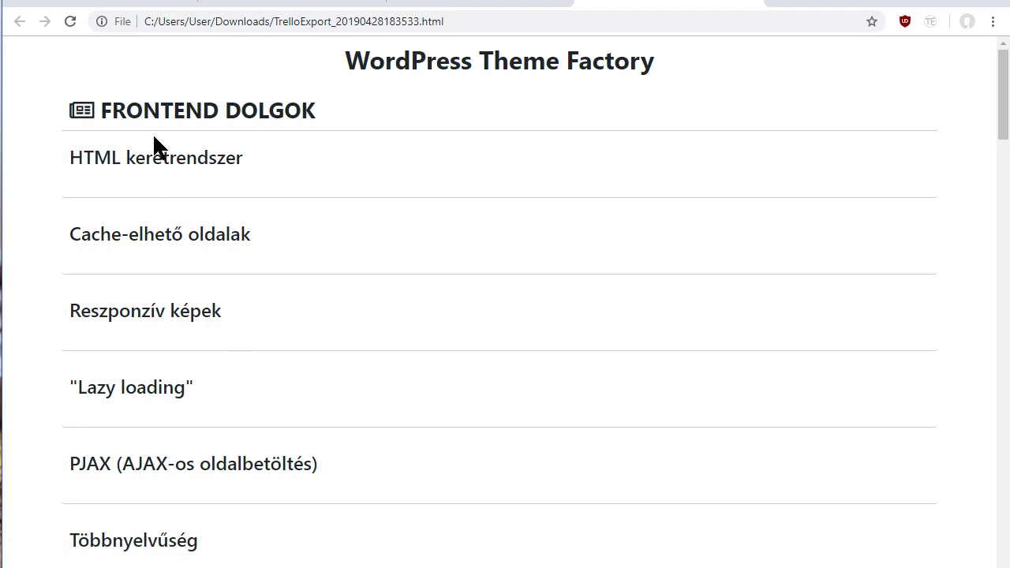
scroll(190, 268, down, 5)
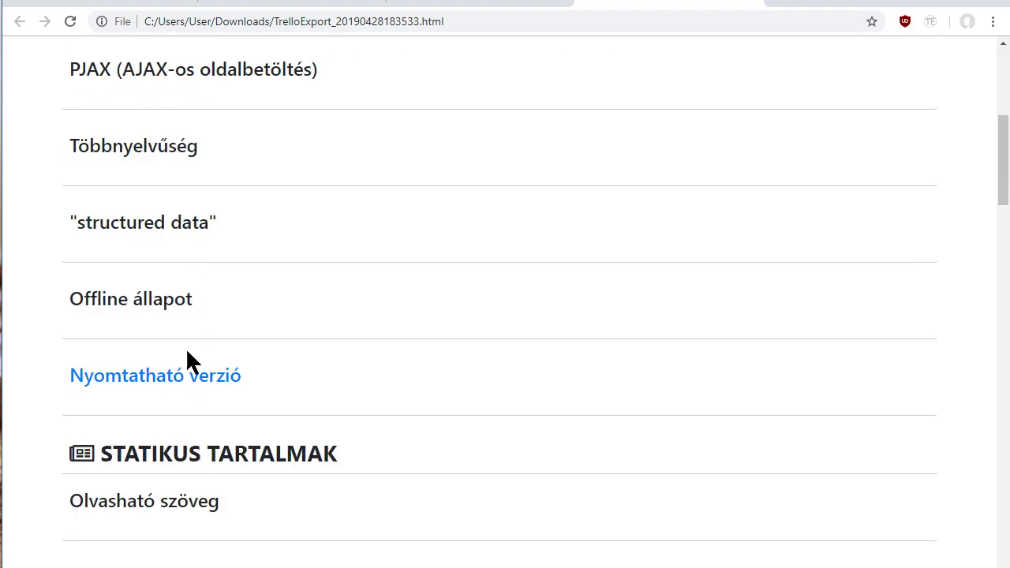
click(181, 371)
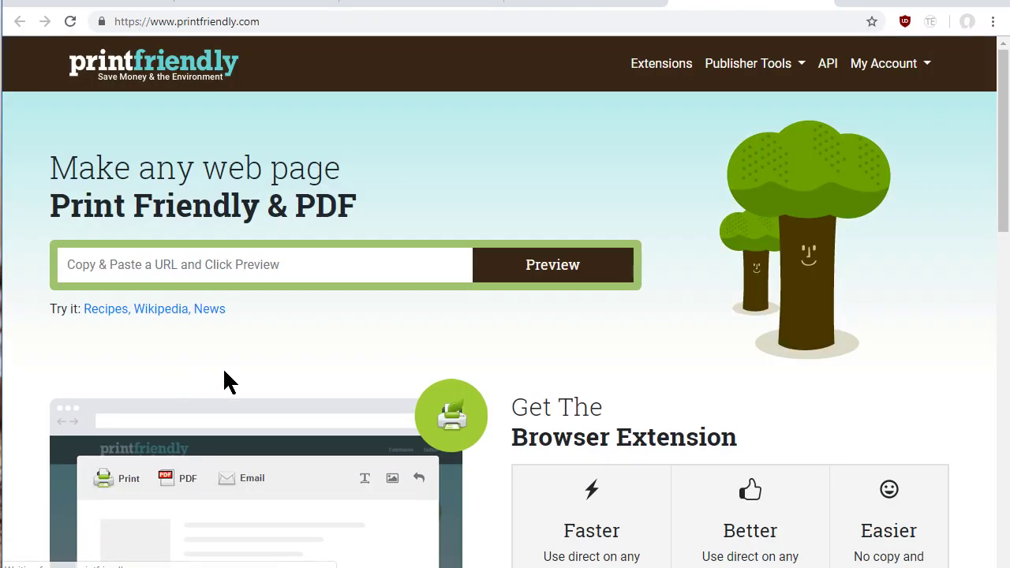
click(820, 14)
- Examine the remaining cards in the HTML export, down to the archived items and the Egyebek list
scroll(138, 338, down, 3)
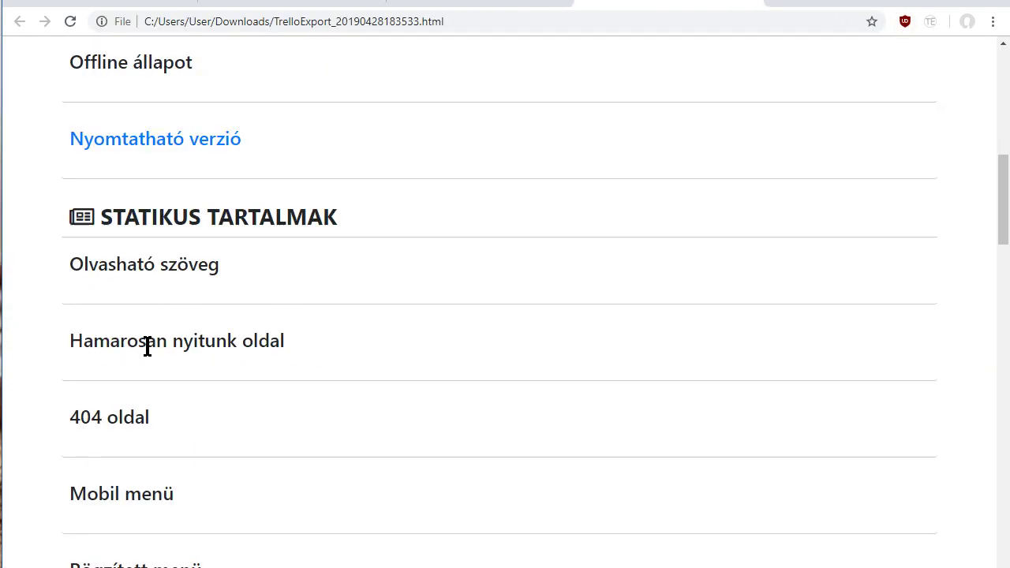
scroll(146, 347, down, 18)
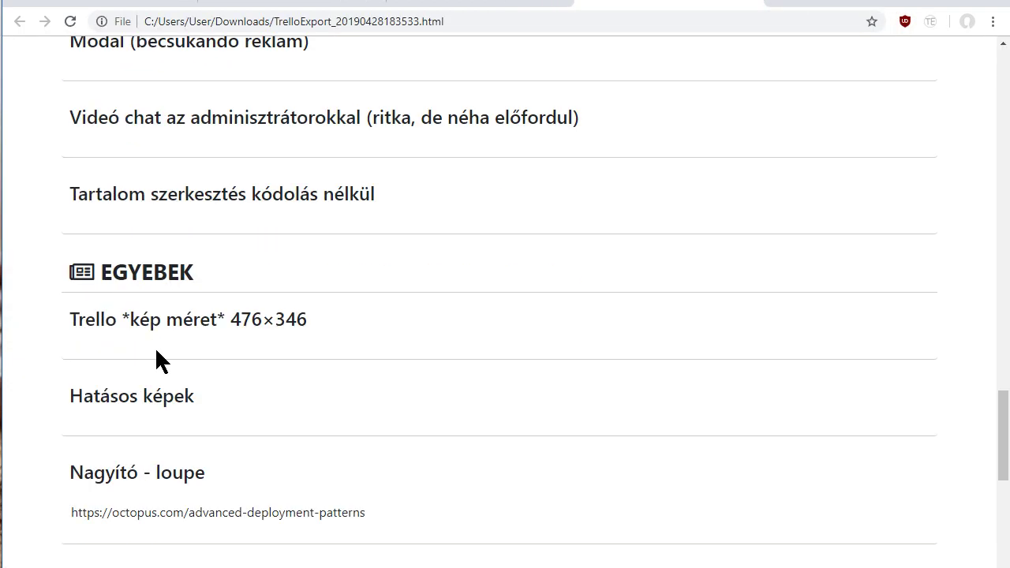
scroll(157, 355, down, 6)
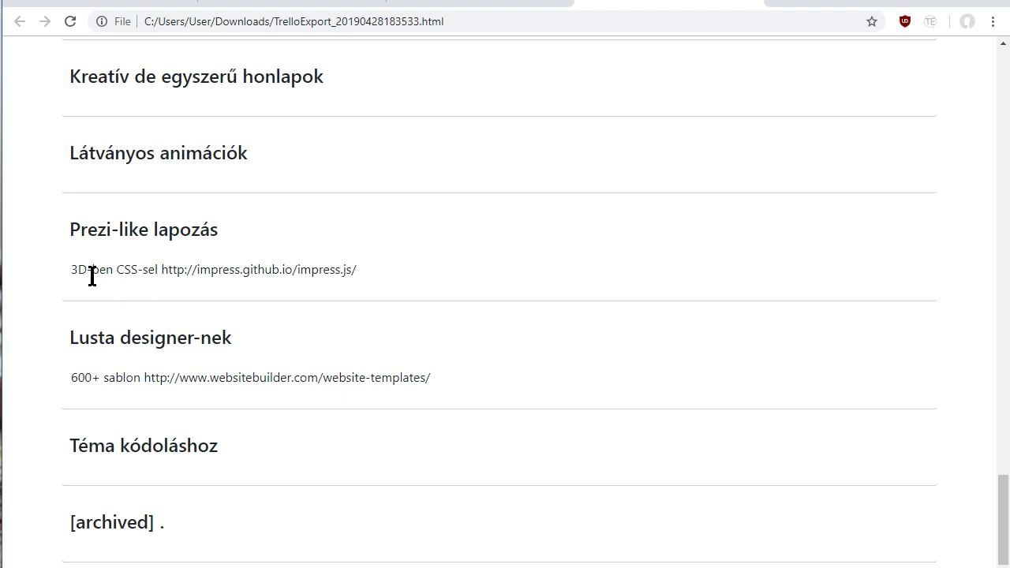
scroll(157, 483, up, 5)
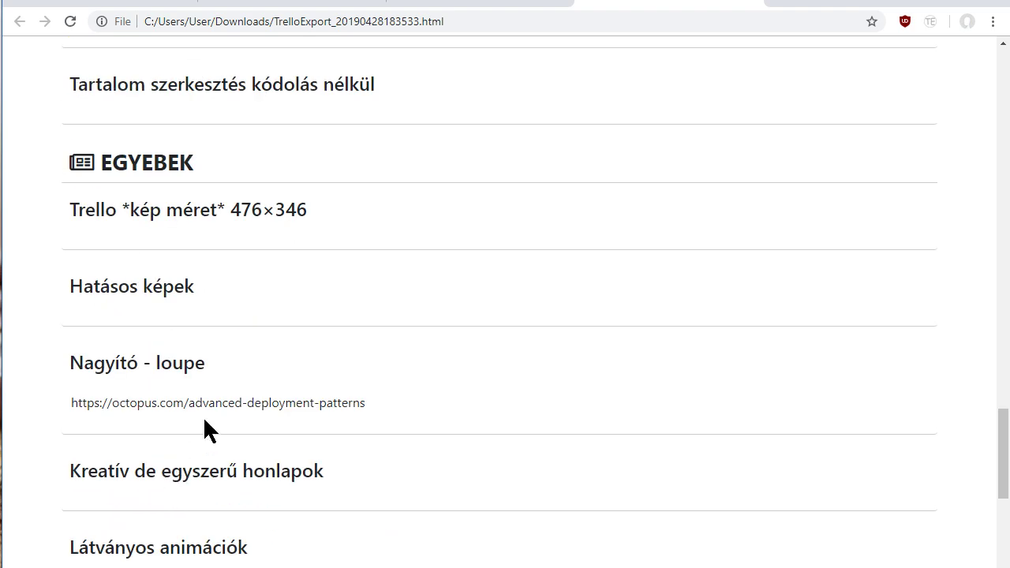
- Return to the Trello board, close its menu and view the Nagyító - loupe and Hatásos képek cards in the Egyebek list
click(451, 11)
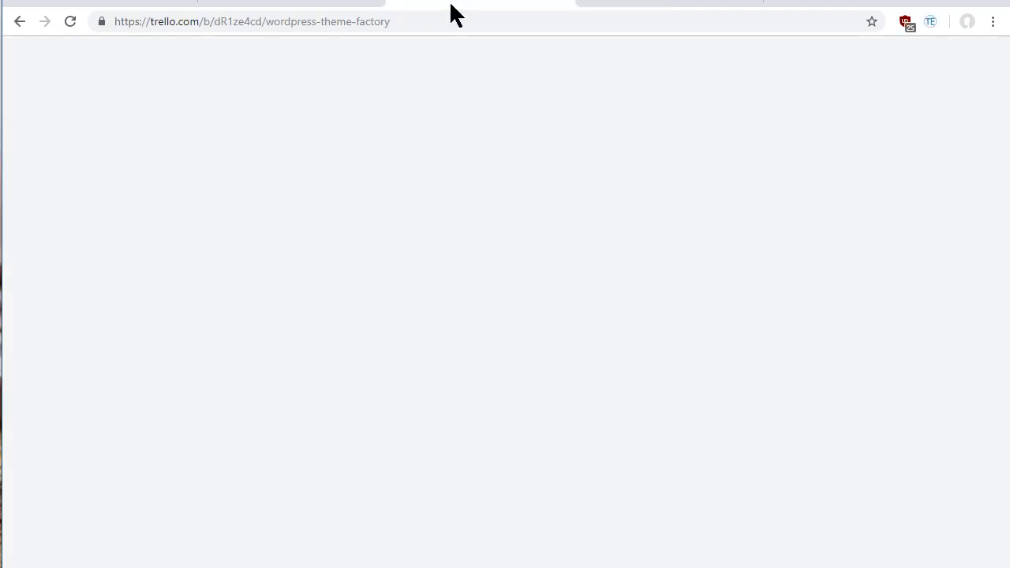
click(991, 87)
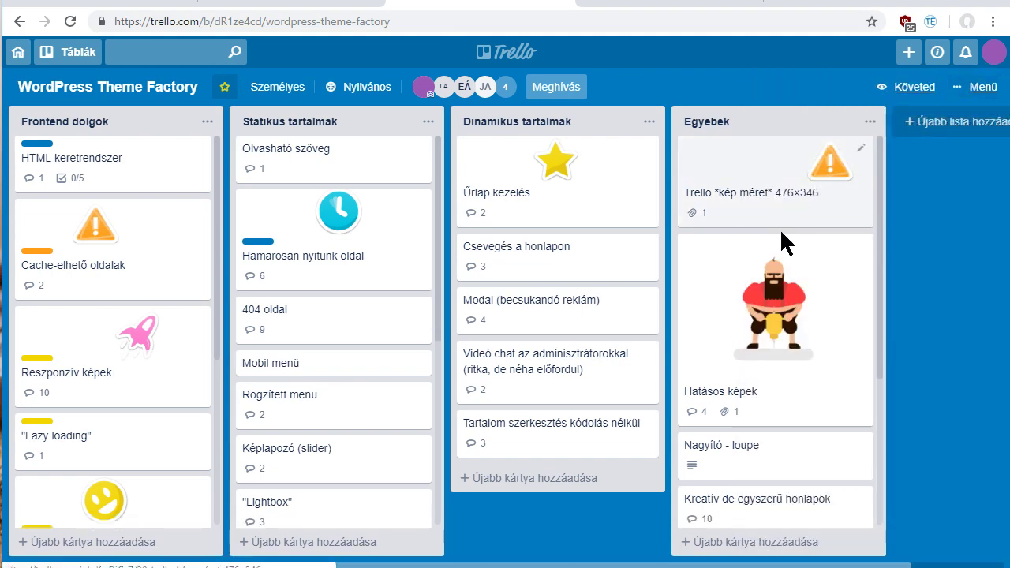
scroll(773, 338, down, 2)
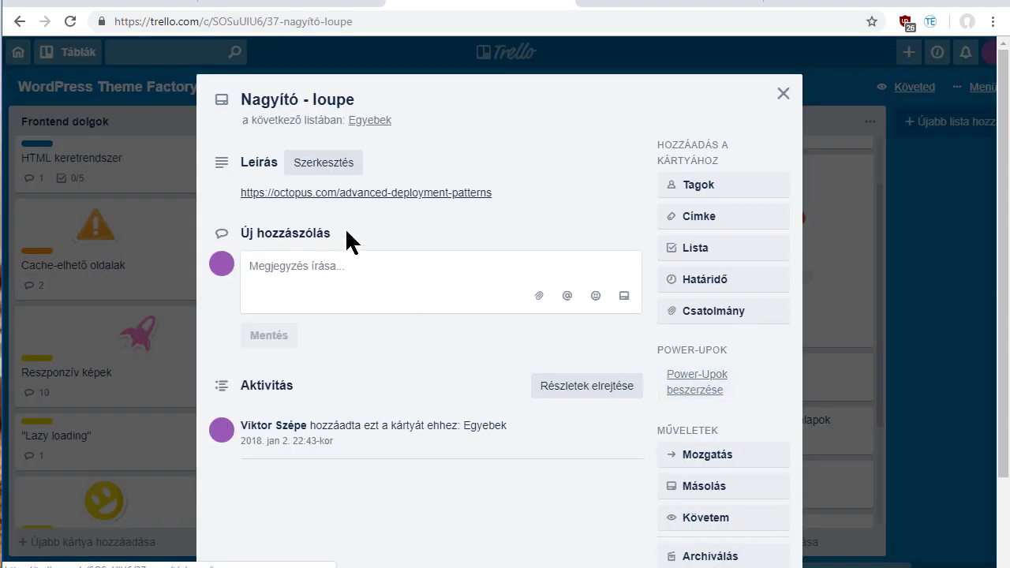
click(783, 93)
click(800, 246)
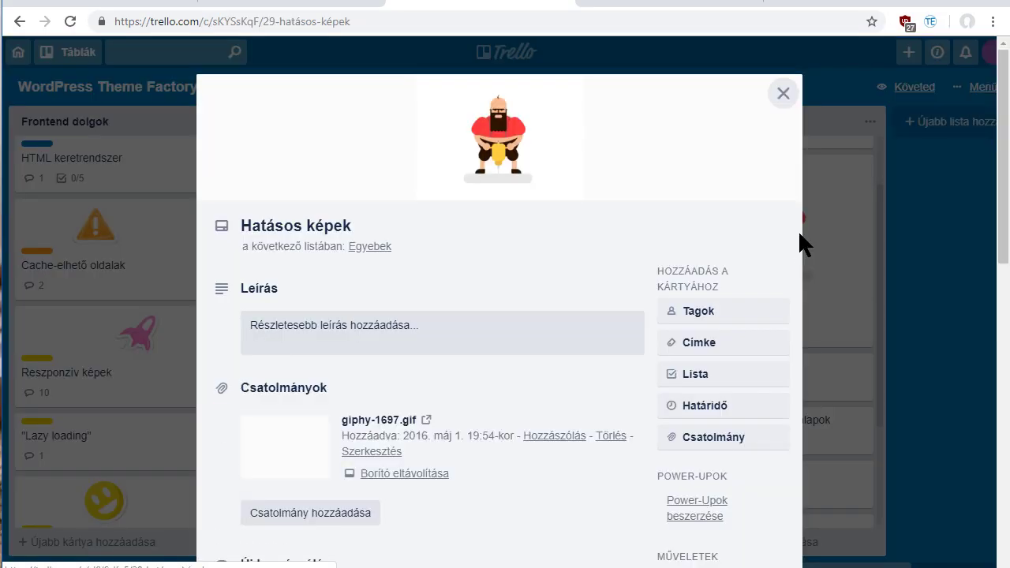
- Examine the Hatásos képek card's attachment and comments on the Trello board, then close the card
scroll(421, 308, down, 4)
scroll(421, 309, up, 3)
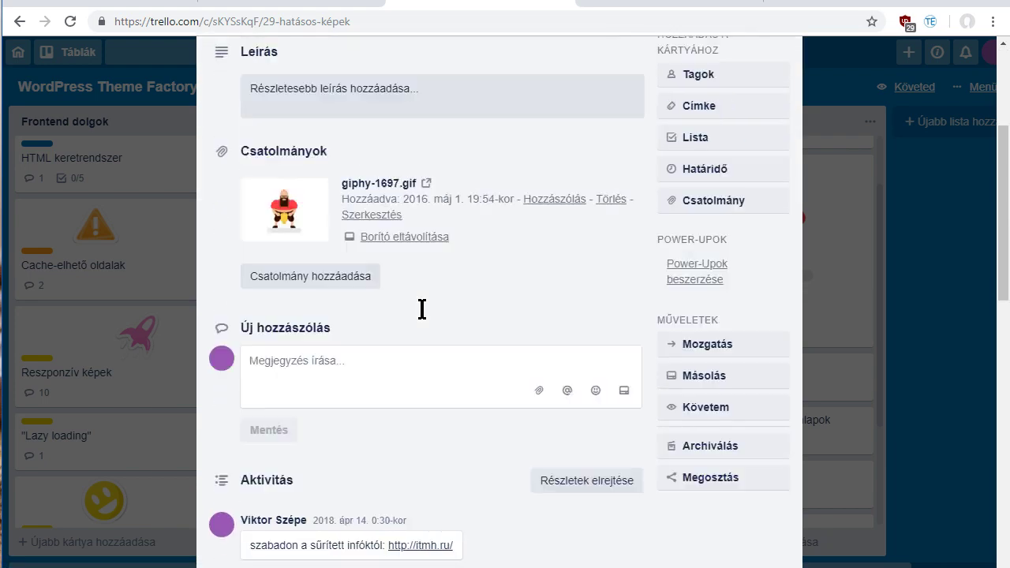
scroll(599, 371, down, 3)
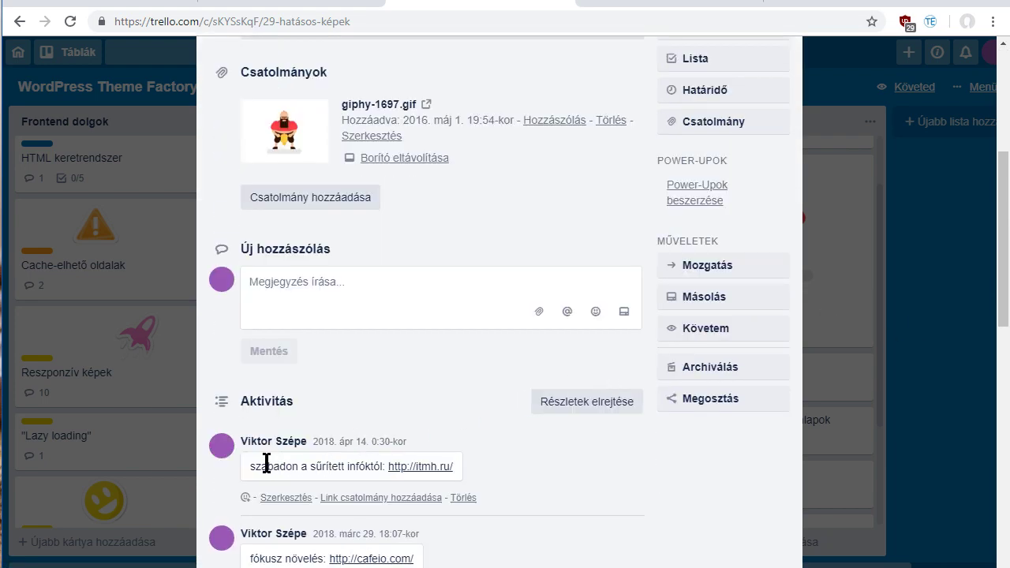
scroll(271, 483, down, 2)
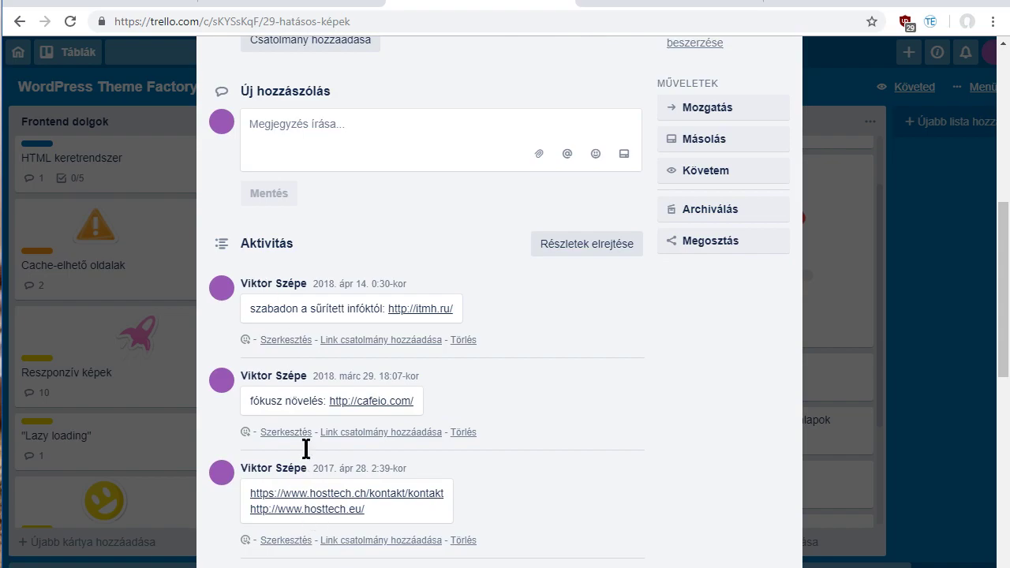
click(919, 304)
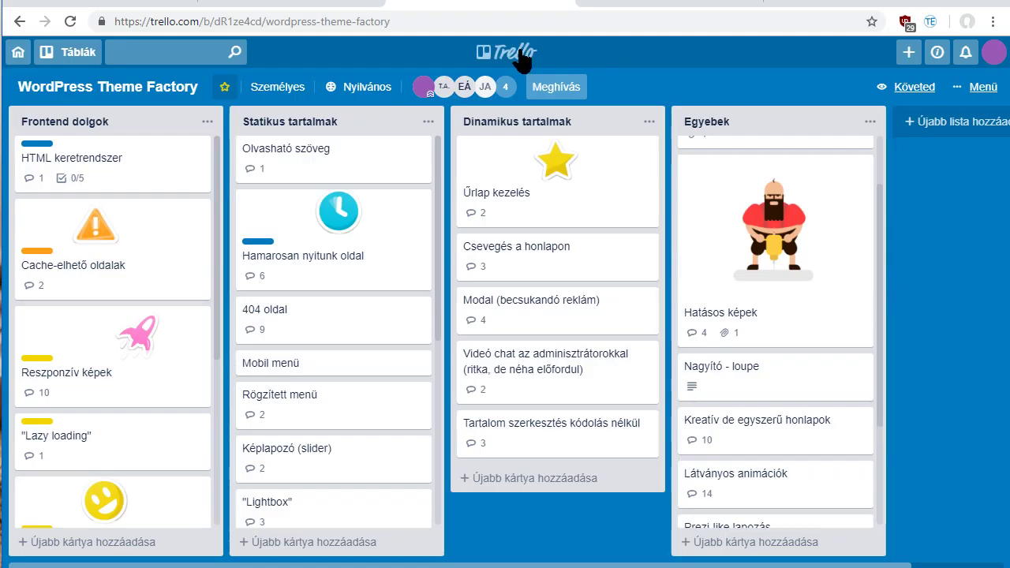
- Switch to the HTML export and check the Hatásos képek entry under Egyebek against the board's card
click(606, 7)
scroll(259, 328, up, 1)
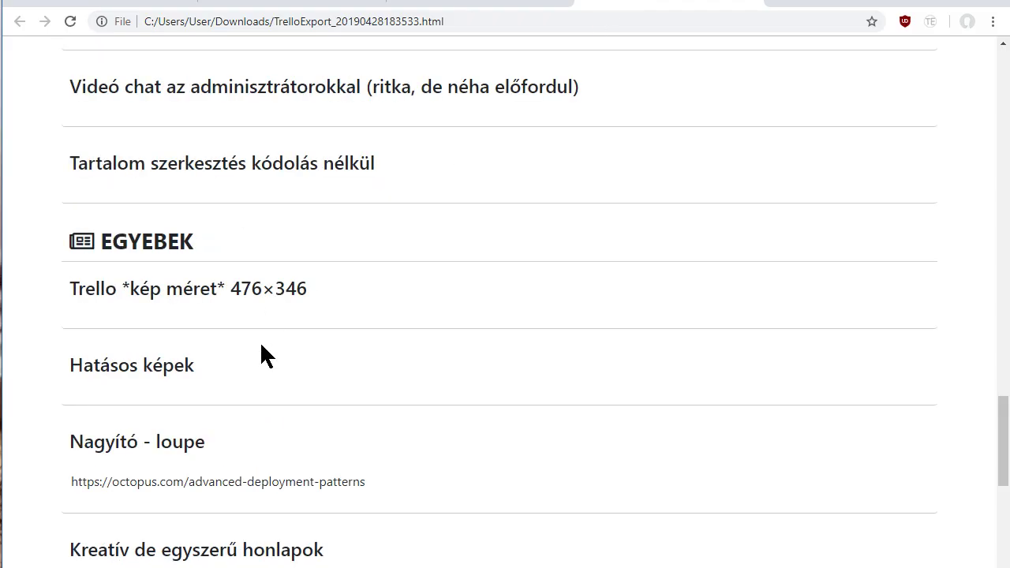
drag(108, 357, 200, 377)
click(199, 378)
- Return to the Trello board and open TrelloExport from the board's print and export options
click(753, 7)
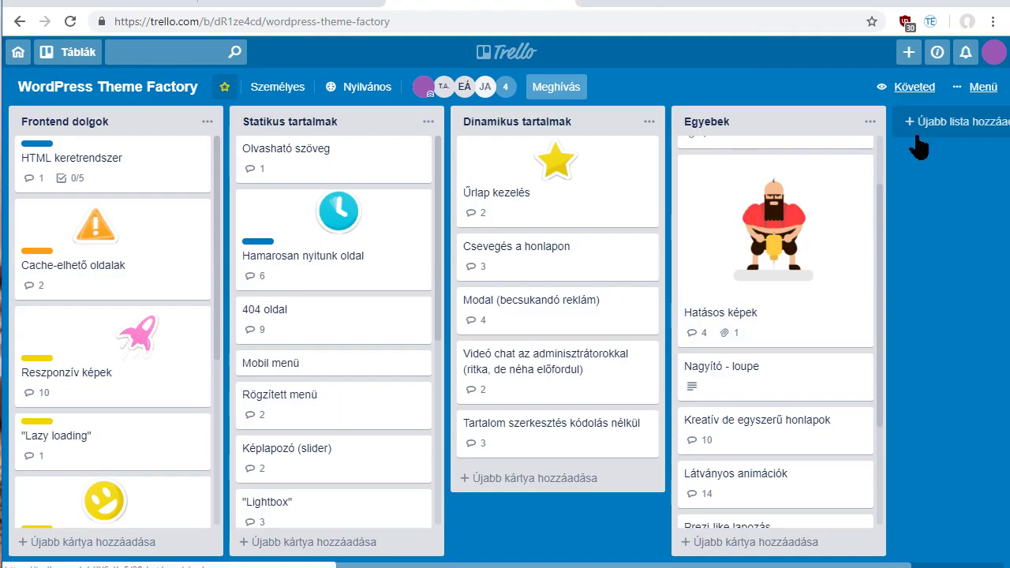
click(982, 87)
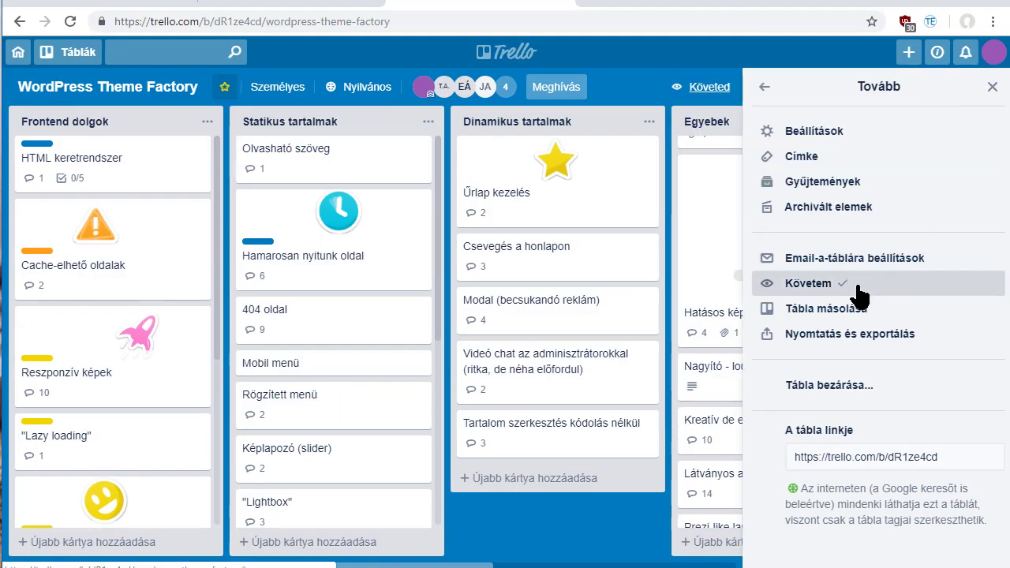
click(836, 334)
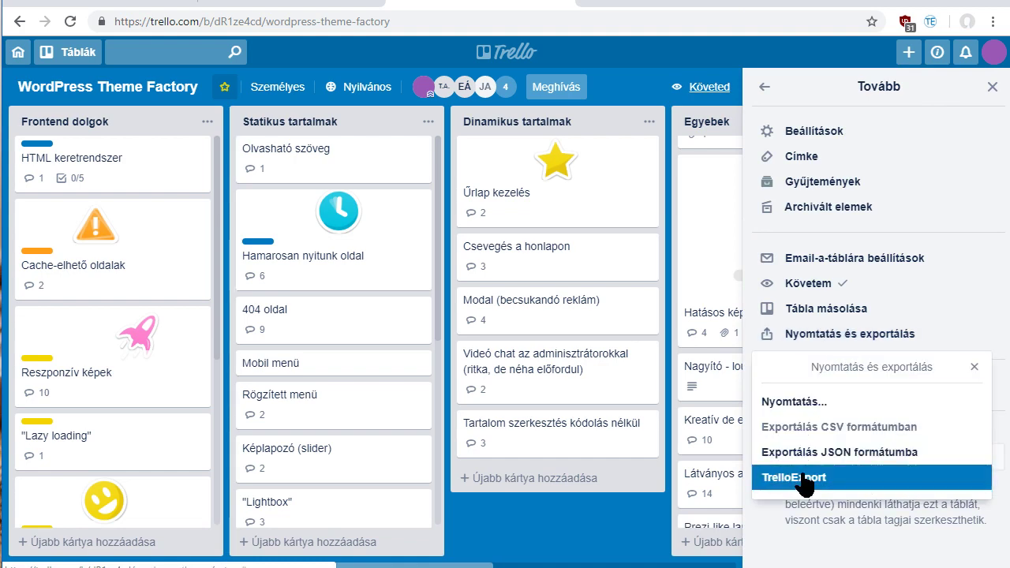
click(806, 476)
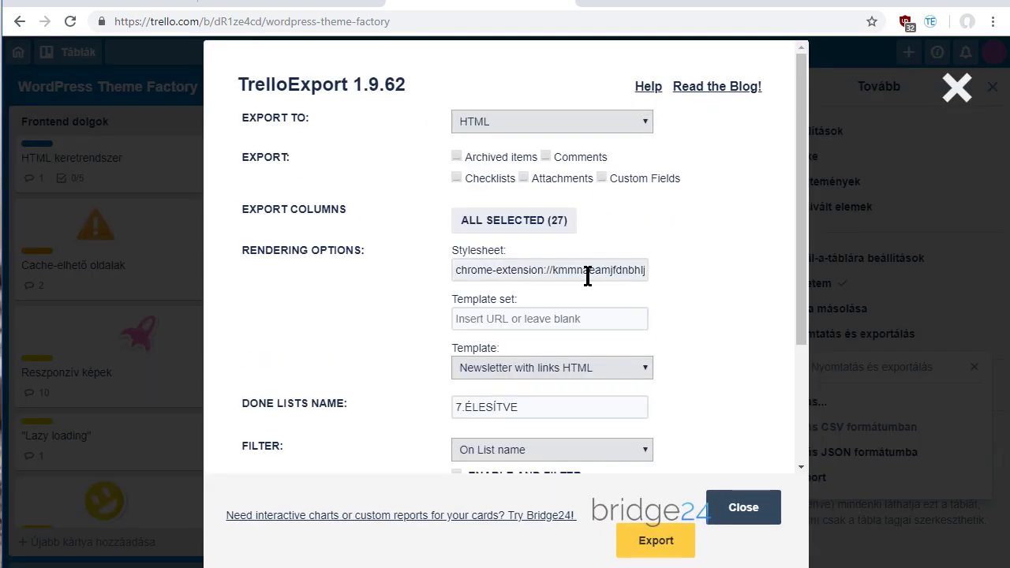
- Keep HTML as the export format and choose the Bibliography HTML template
click(522, 119)
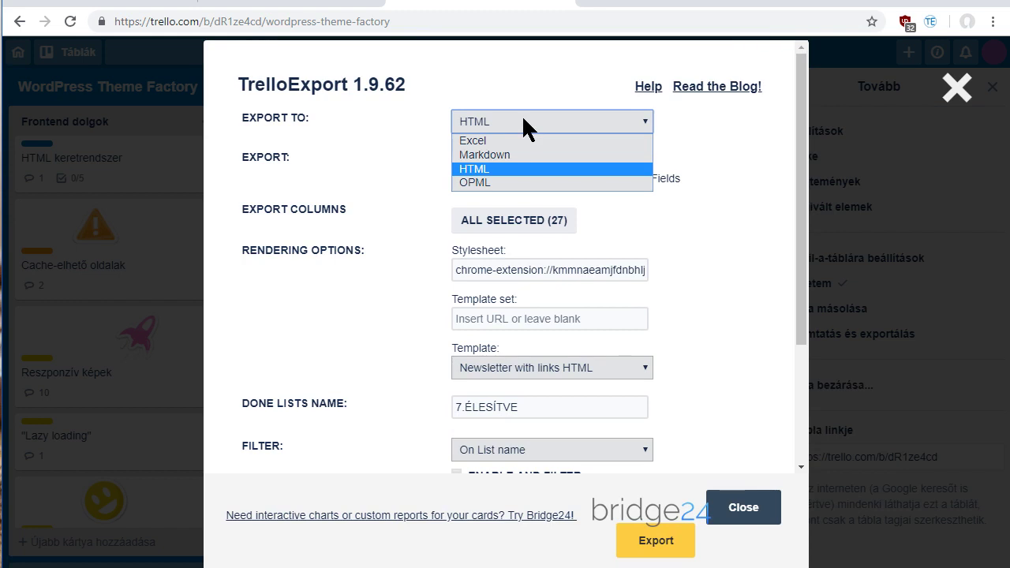
click(521, 118)
click(554, 372)
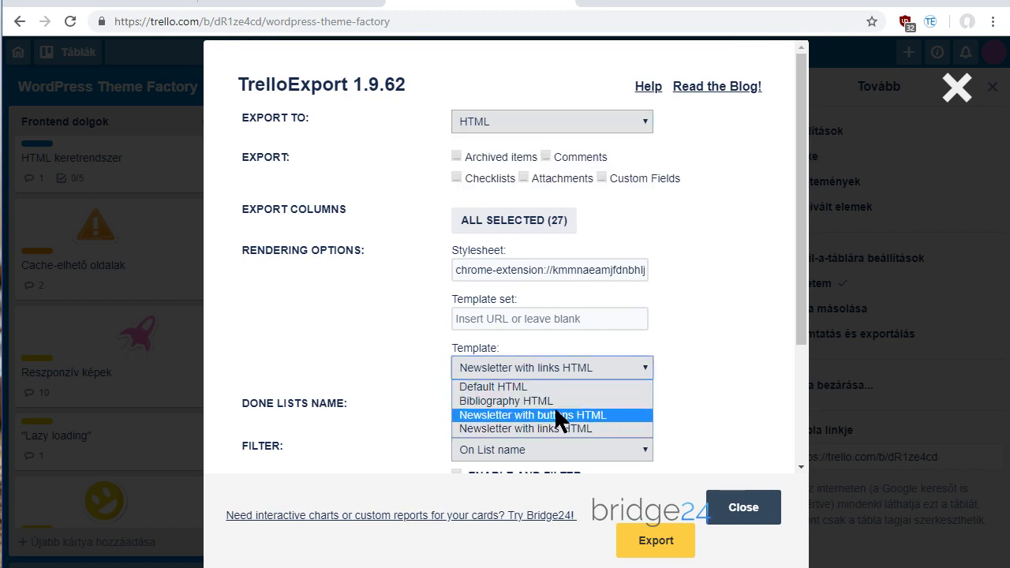
click(541, 400)
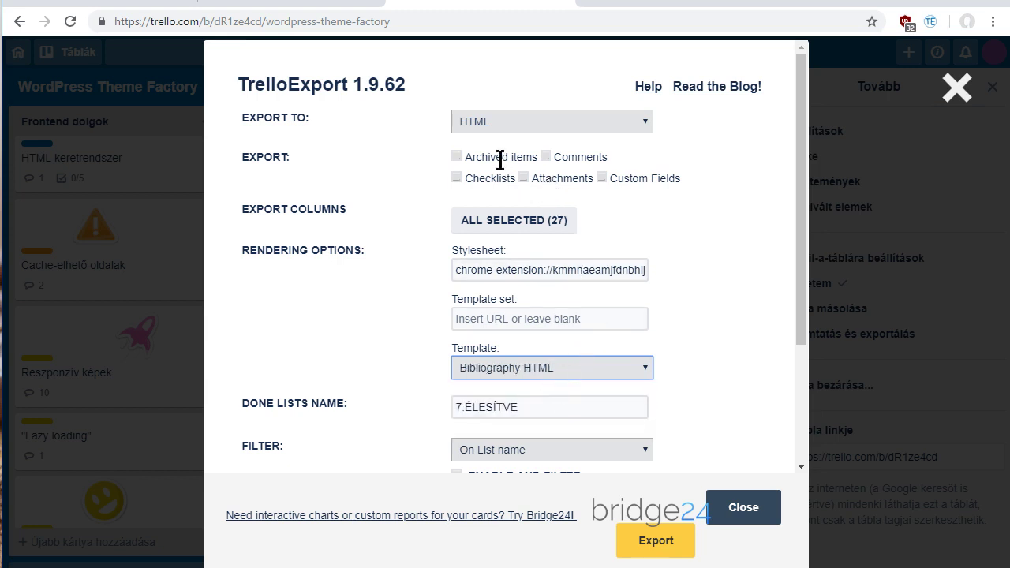
- Include archived items, comments, checklists and attachments in the export, and export the current board
click(456, 155)
click(544, 156)
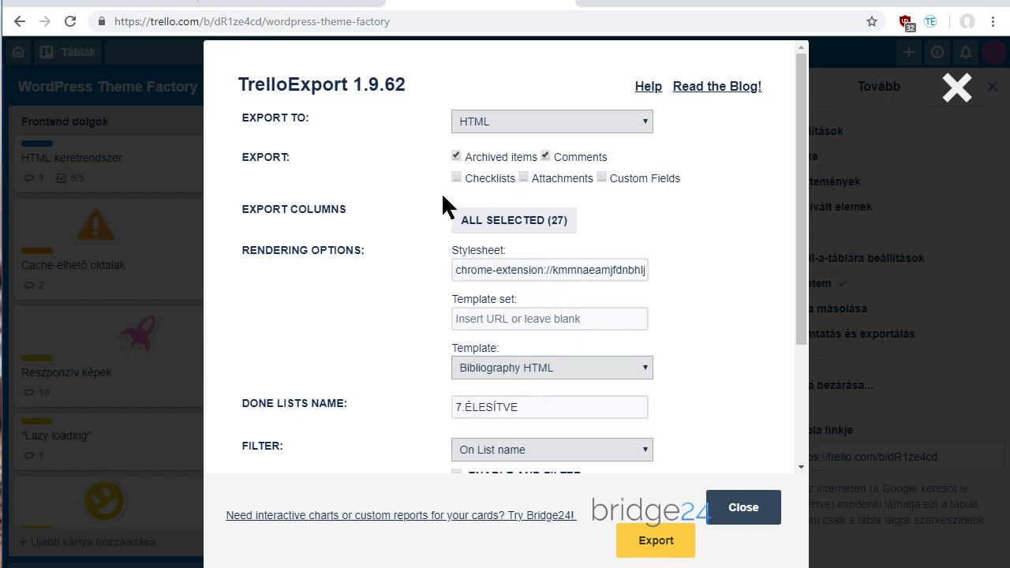
click(456, 177)
click(523, 177)
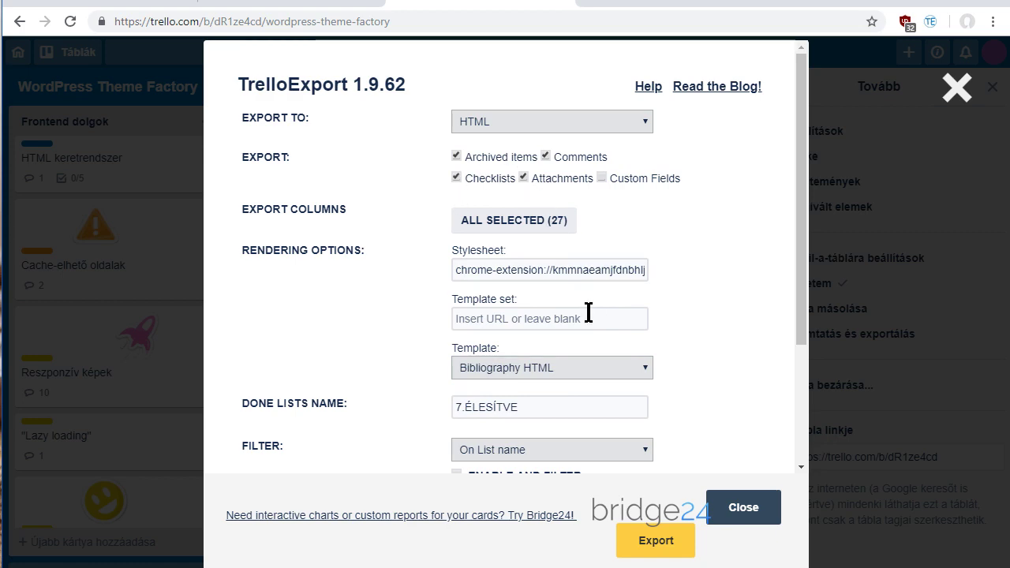
scroll(588, 313, down, 2)
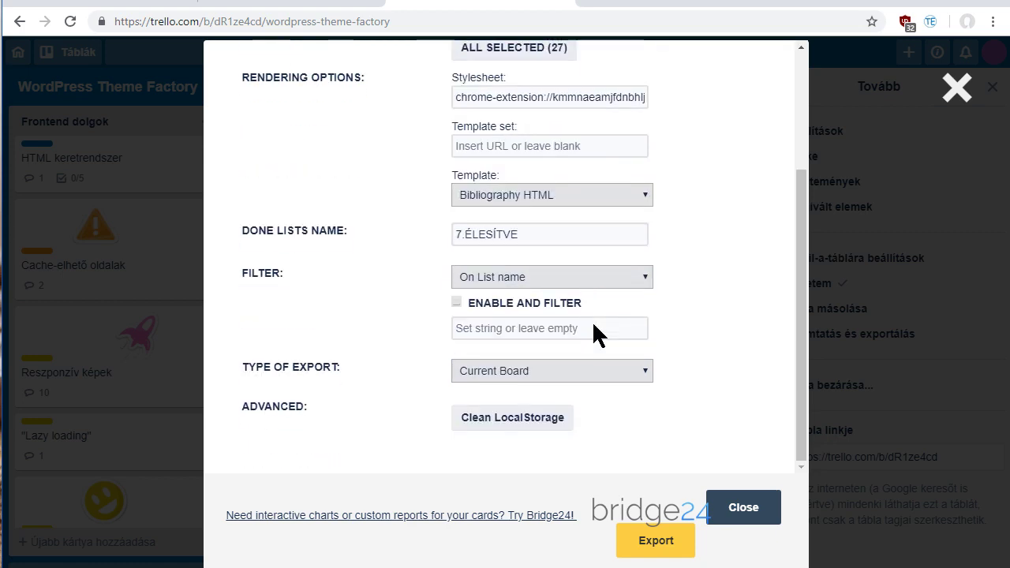
click(654, 543)
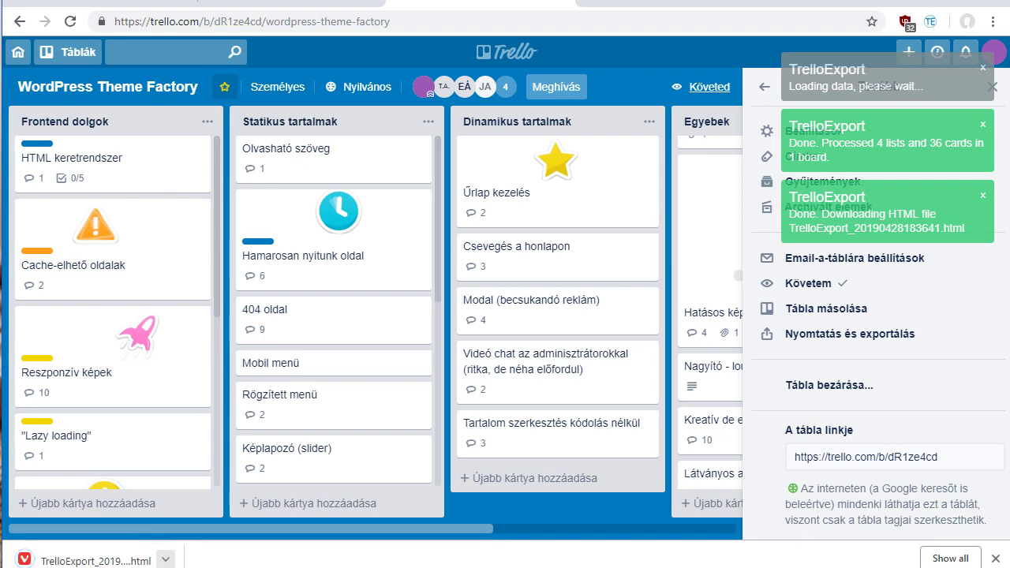
- Open the newly downloaded HTML export and try the title links of the Cache-elhető oldalak and Reszponzív képek cards
click(87, 559)
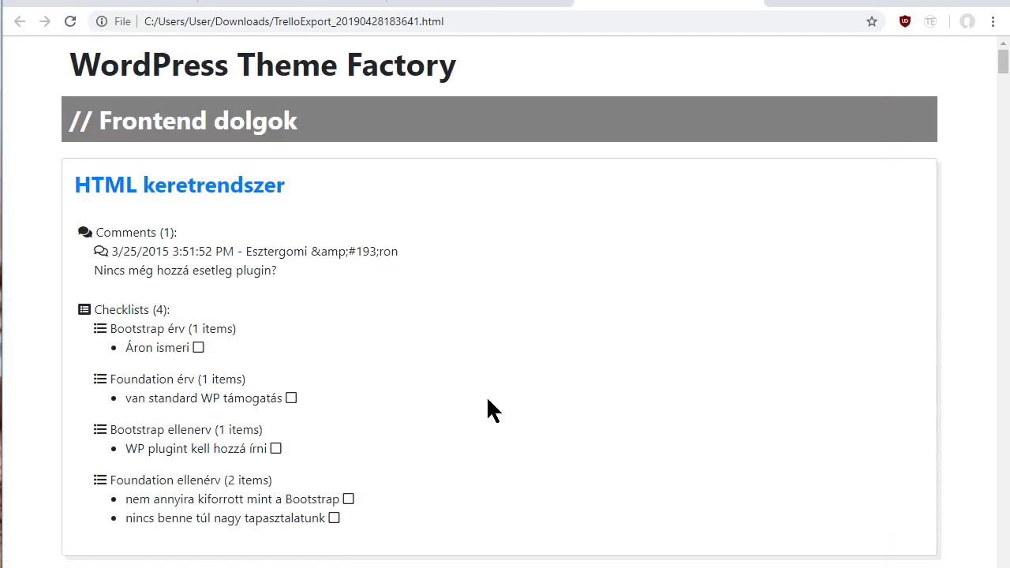
scroll(128, 363, down, 5)
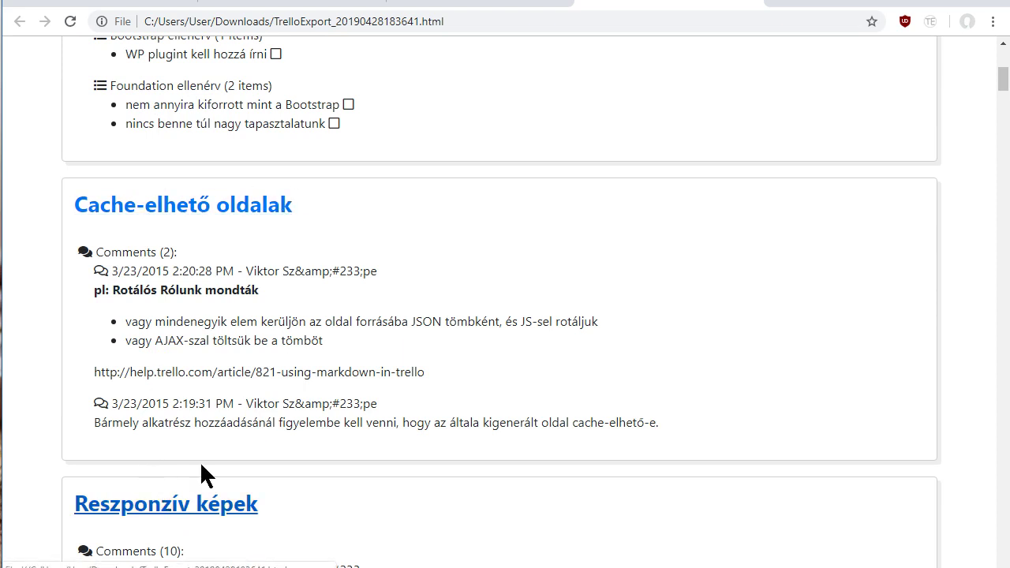
click(231, 207)
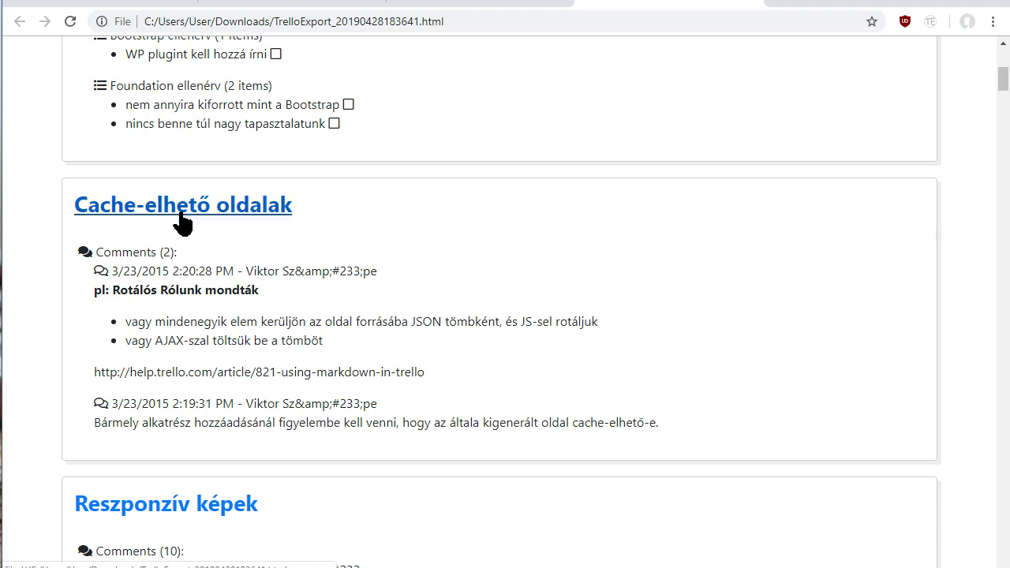
scroll(173, 509, down, 3)
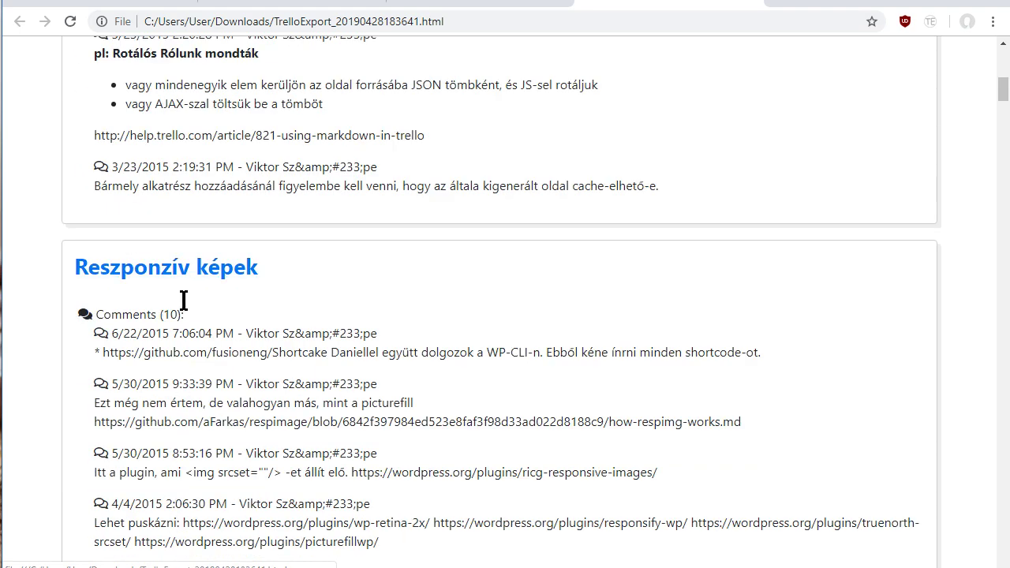
click(188, 262)
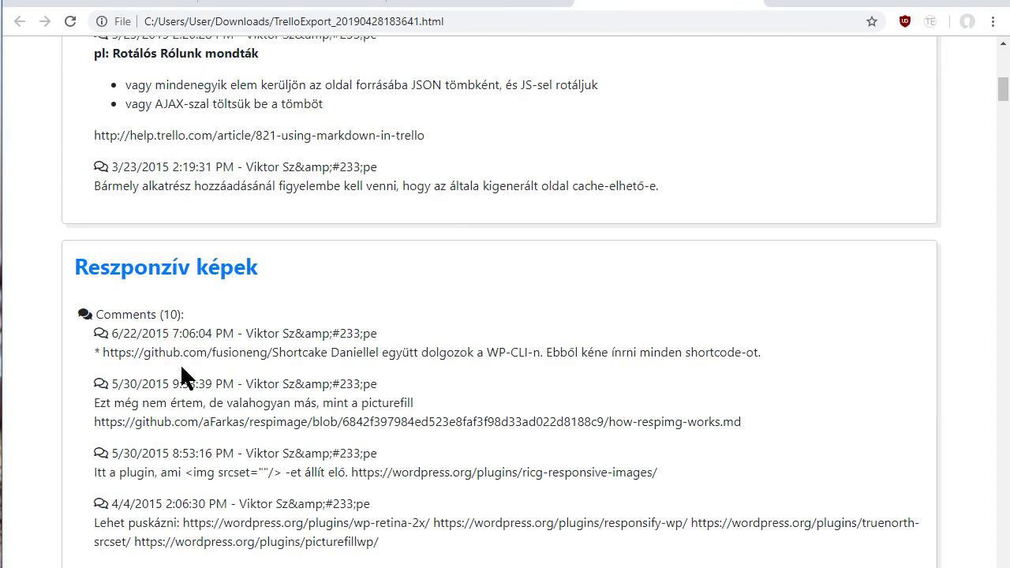
- Examine the comments and attachments of the remaining exported cards, down to the giphy-1697.gif image in the Egyebek list
scroll(183, 377, down, 12)
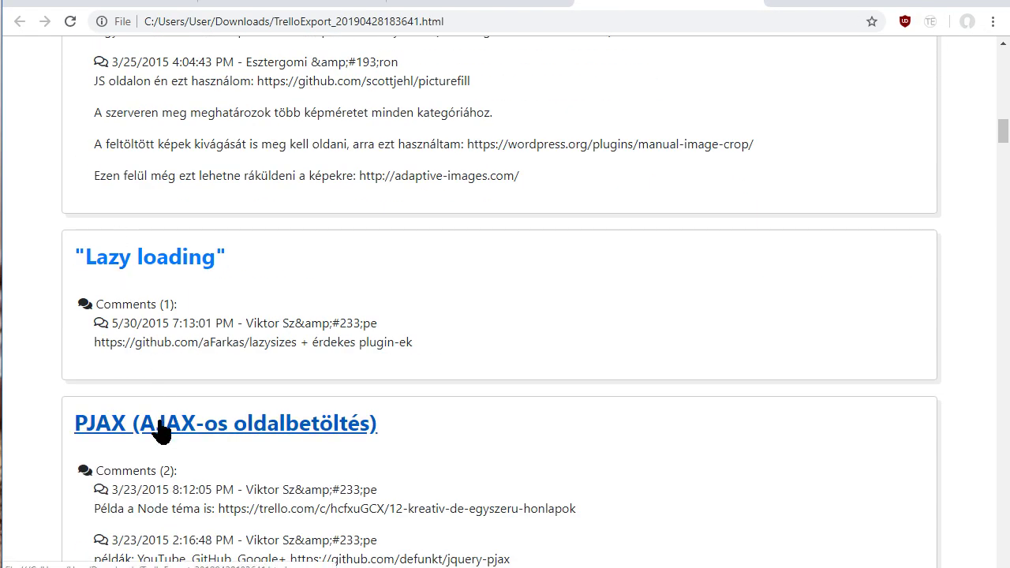
scroll(161, 430, down, 5)
scroll(171, 446, down, 8)
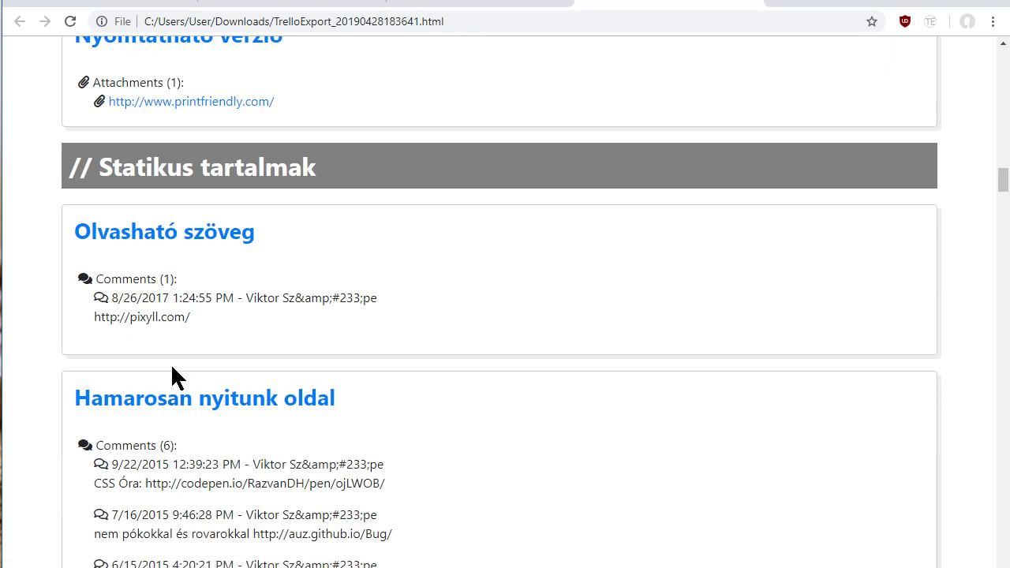
scroll(171, 367, down, 20)
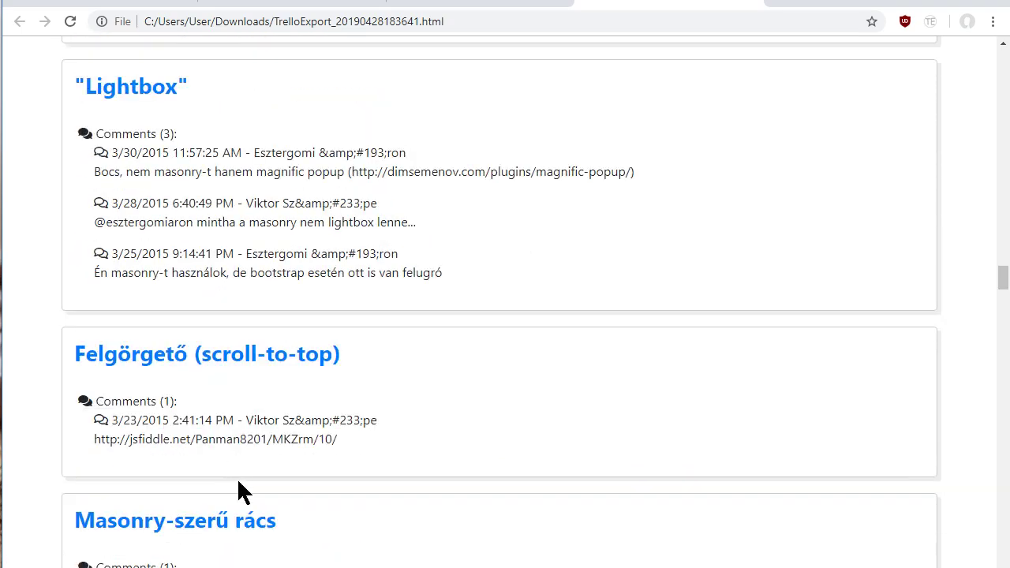
scroll(611, 495, down, 20)
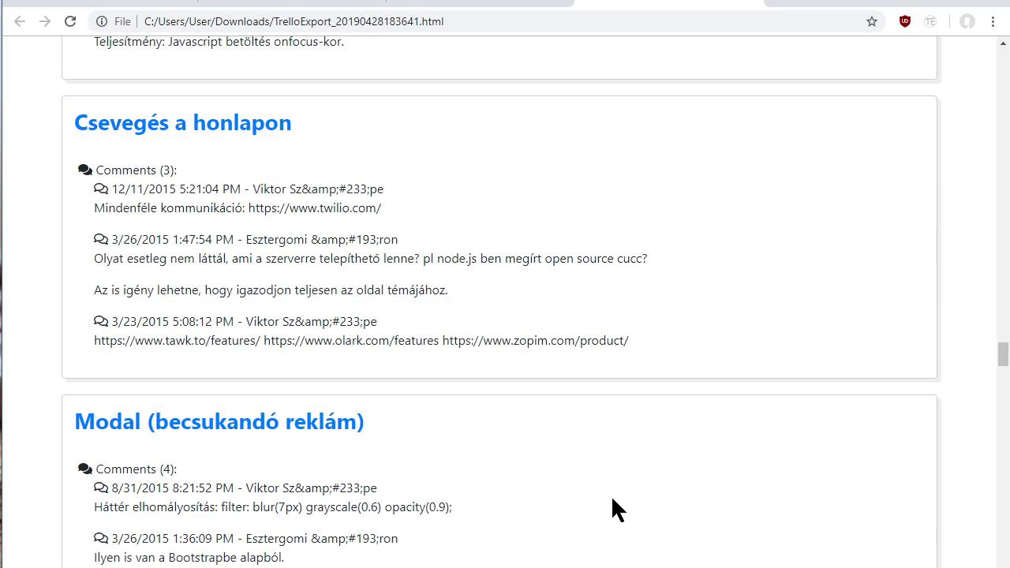
scroll(612, 498, down, 20)
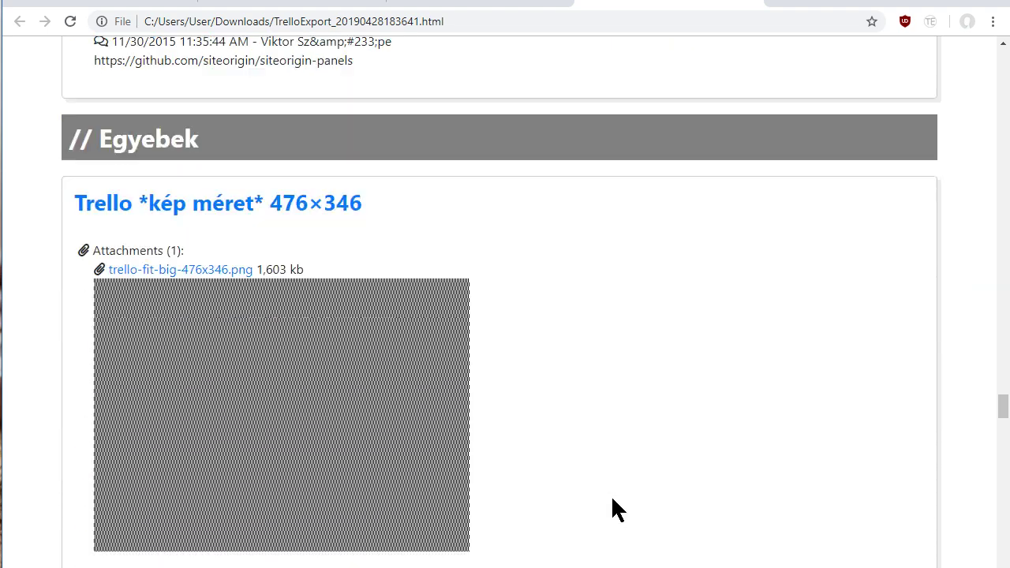
scroll(610, 494, down, 8)
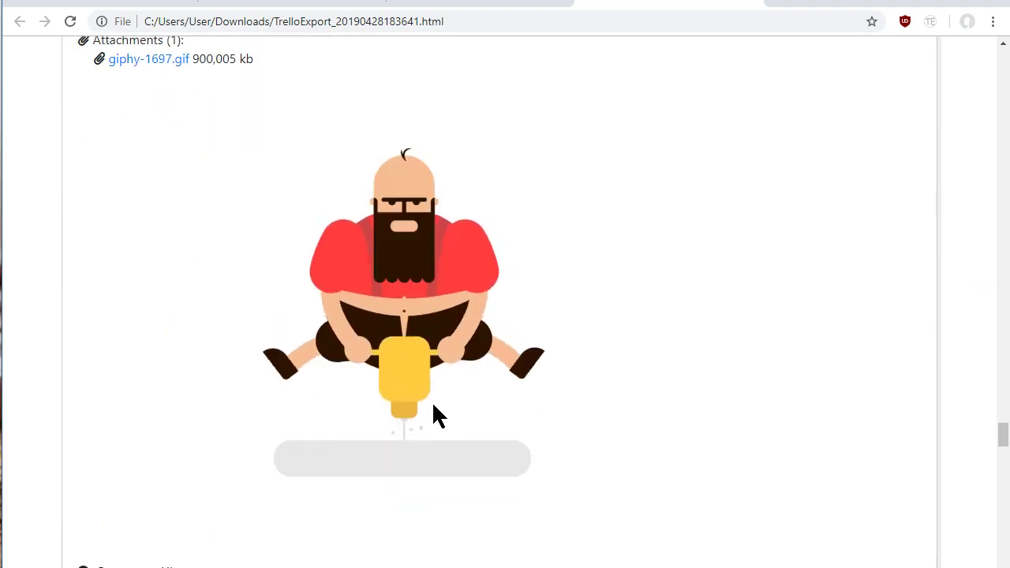
scroll(433, 405, down, 5)
scroll(433, 405, up, 6)
scroll(435, 394, down, 1)
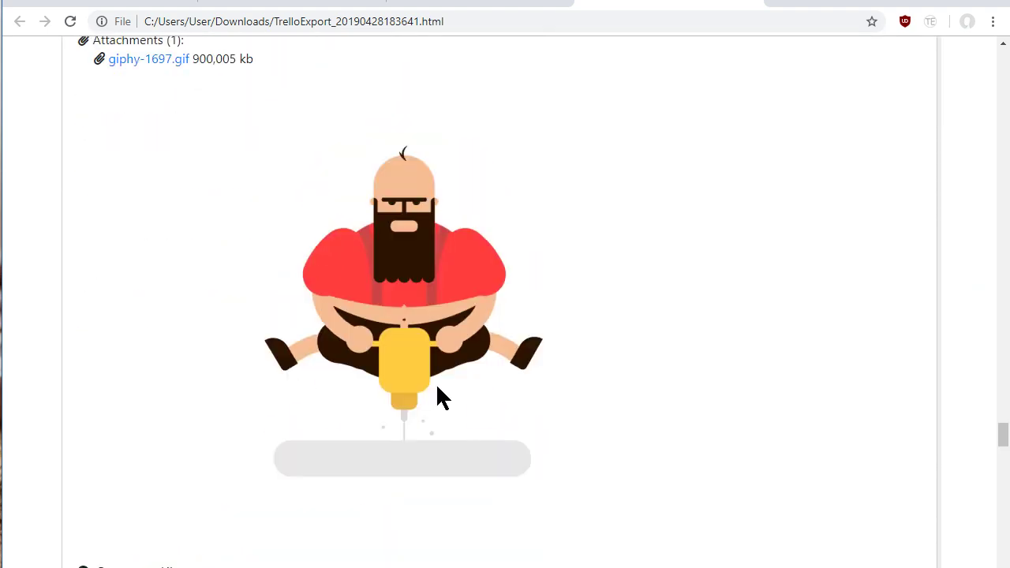